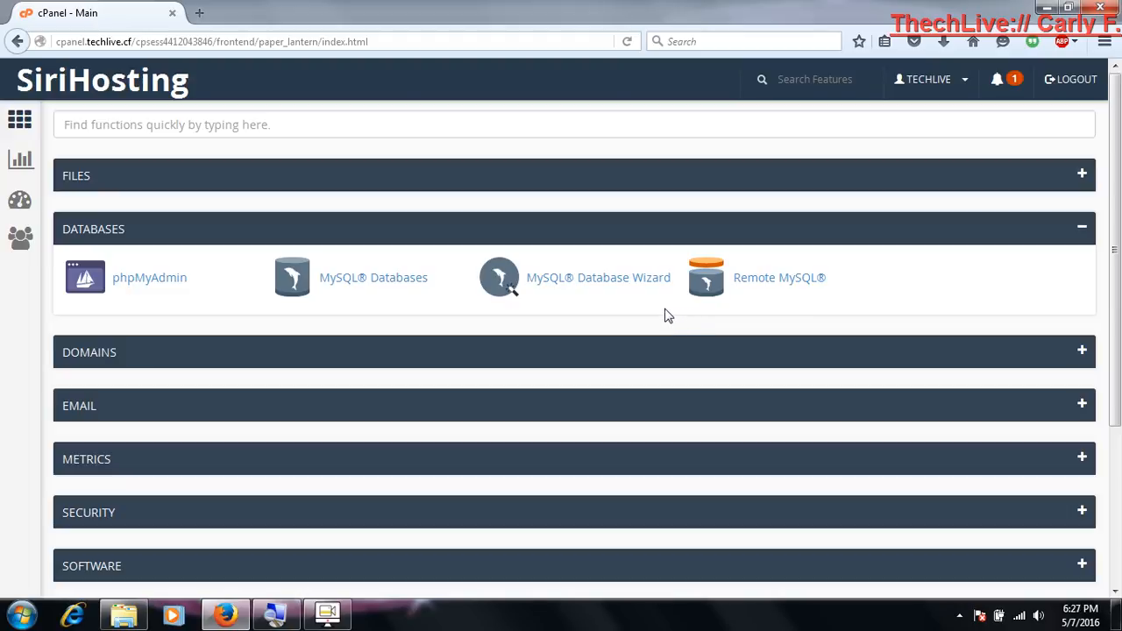
Create a new database with the name suffix deo1 using the MySQL Database Wizard
left_click(605, 279)
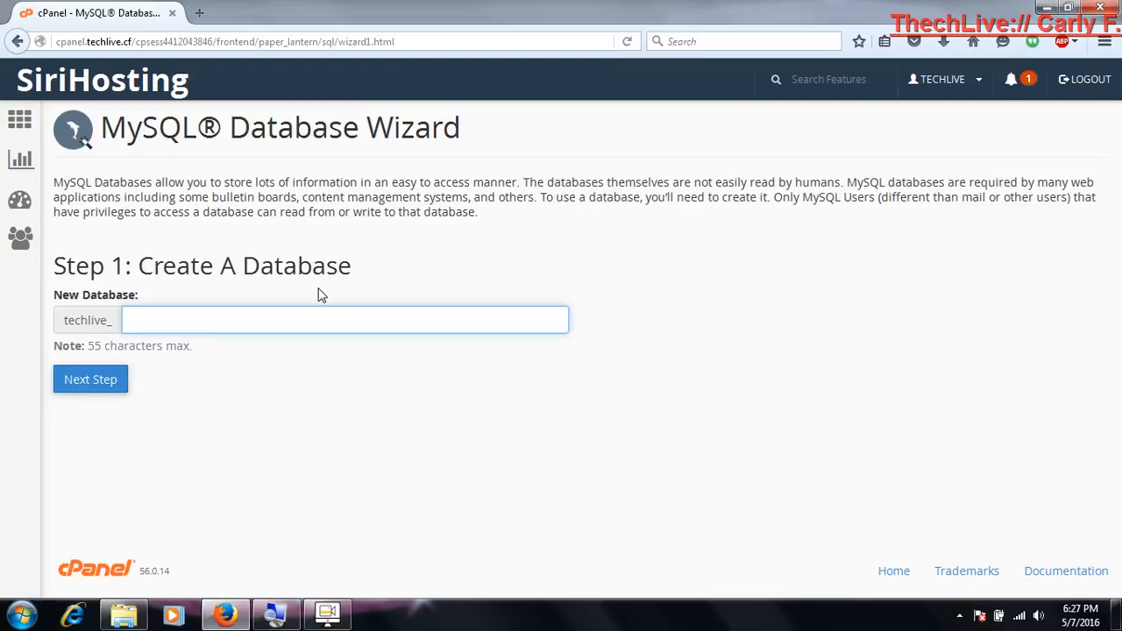
left_click(325, 318)
type("deo1")
left_click(106, 387)
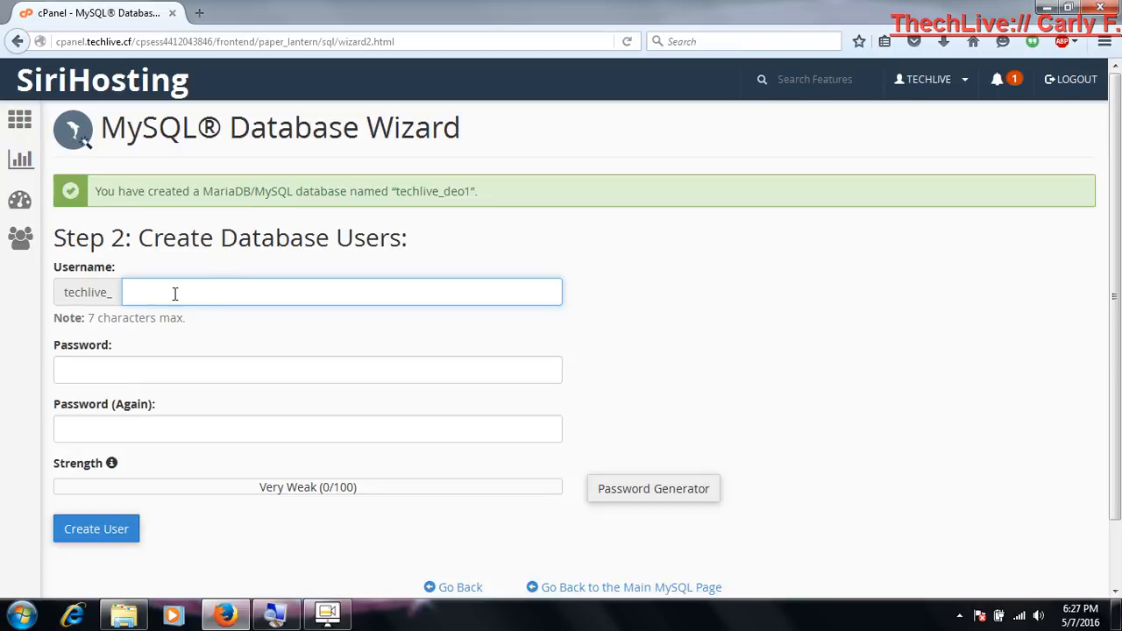
Create the database user demo1, entering and repeating the user's password
left_click(236, 293)
type("demo1")
left_click(241, 371)
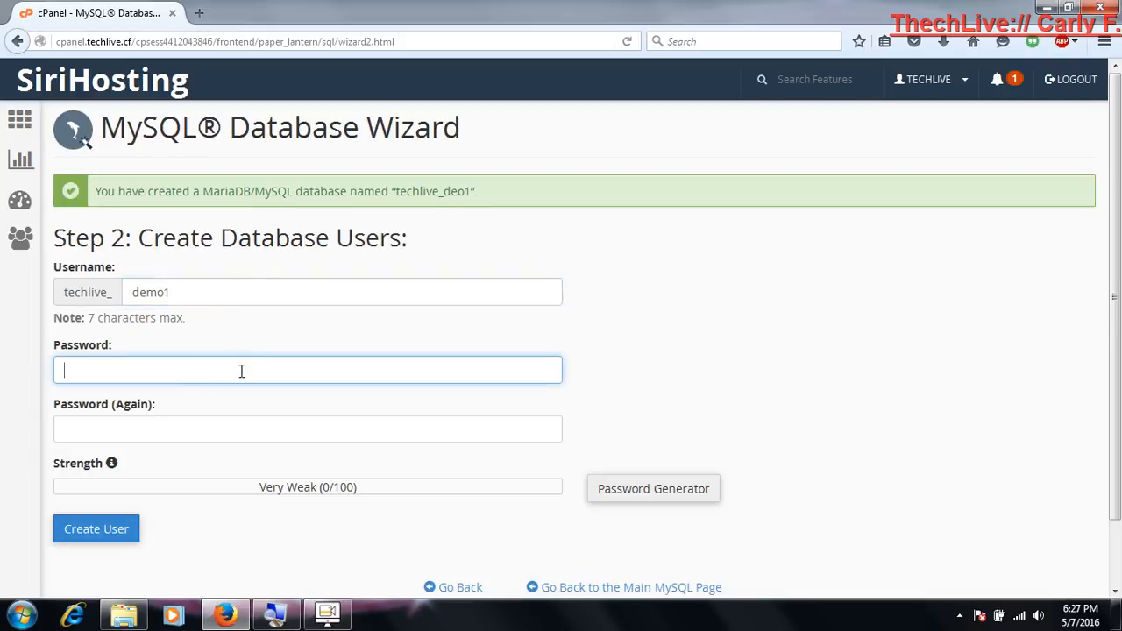
type("********")
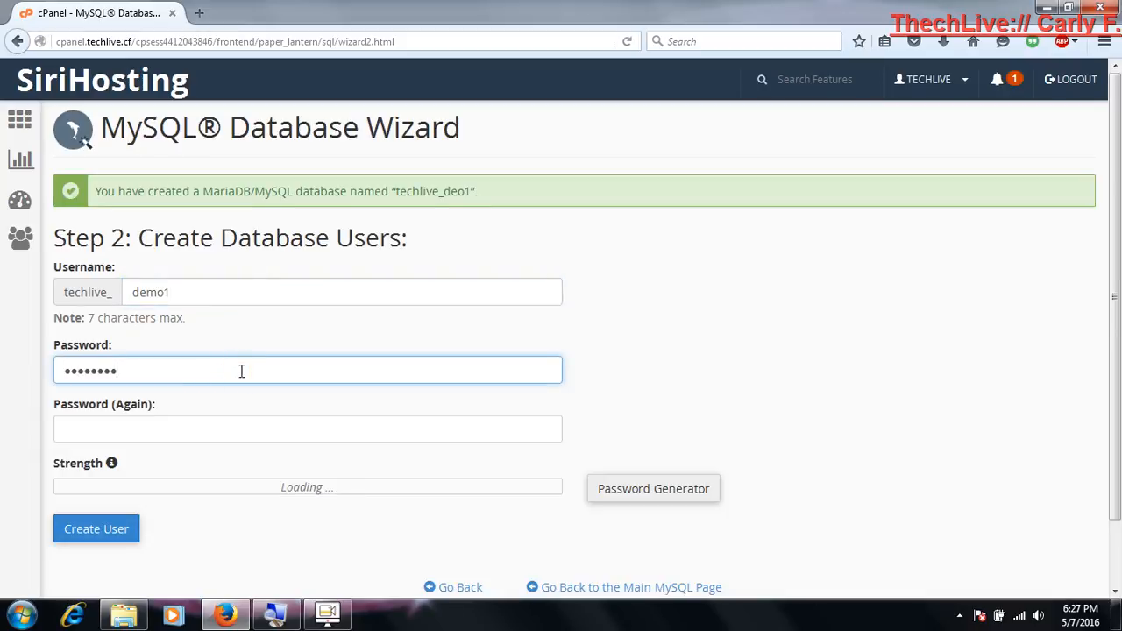
type("*")
key("Tab")
type("****")
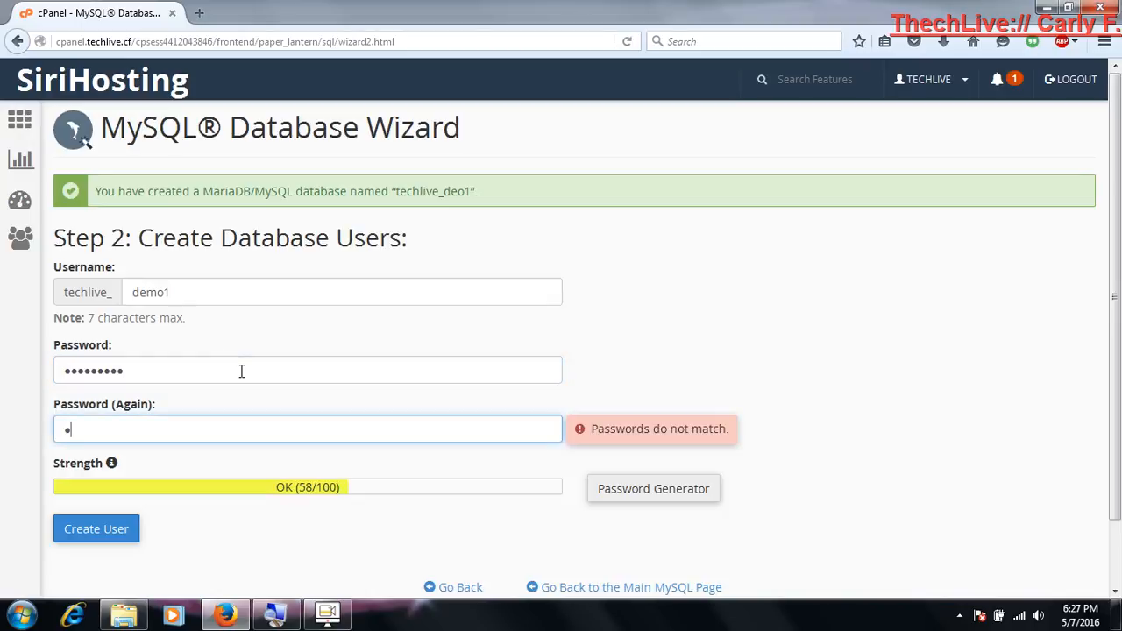
type("*****")
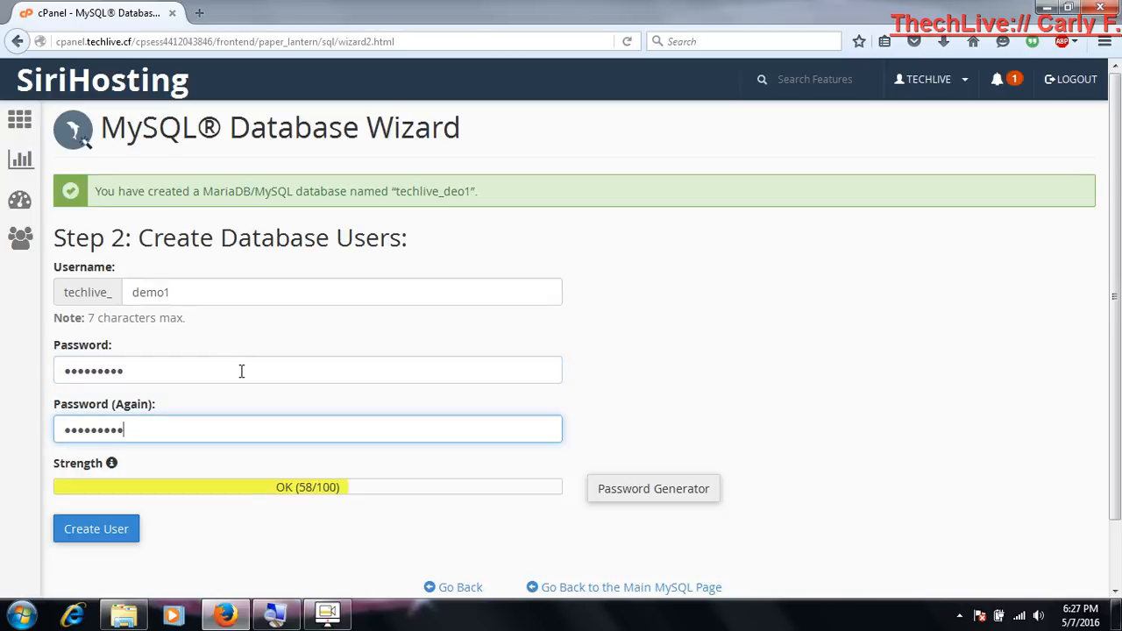
left_click(116, 533)
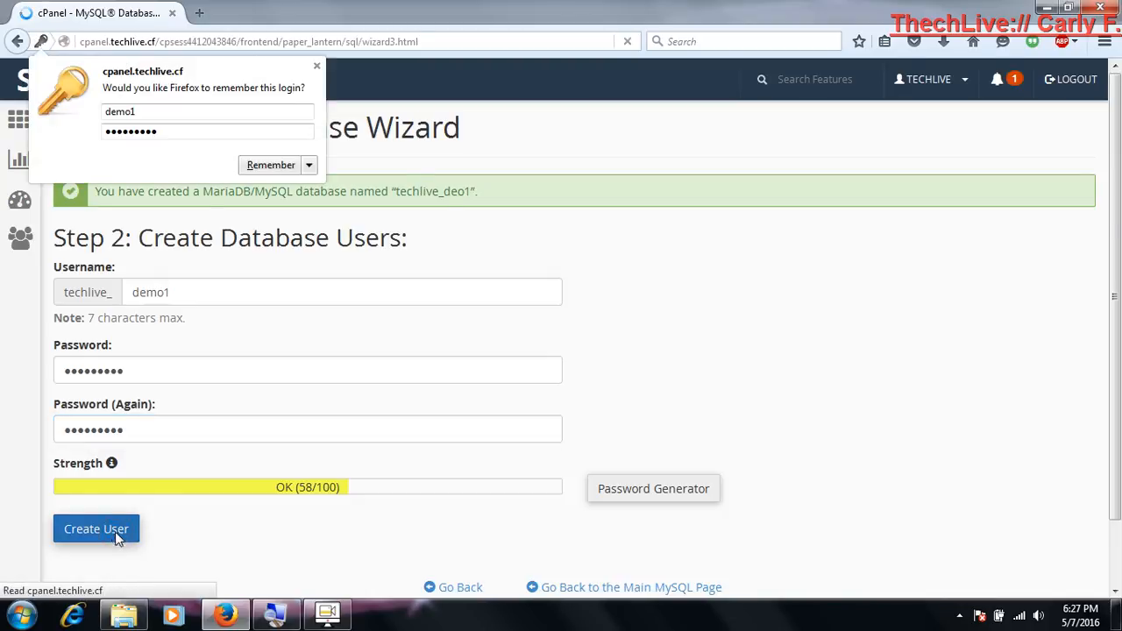
left_click(116, 533)
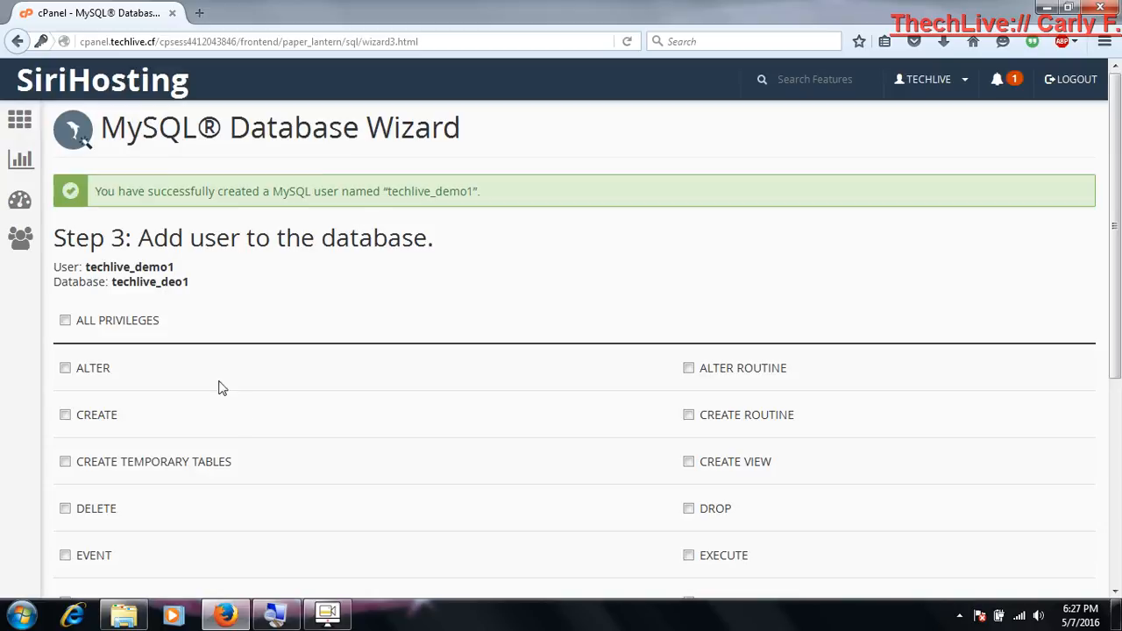
Grant the user techlive_demo1 all privileges on the database techlive_deo1 and complete the wizard step
left_click(138, 324)
left_click(245, 280)
scroll(246, 281, "down", 4)
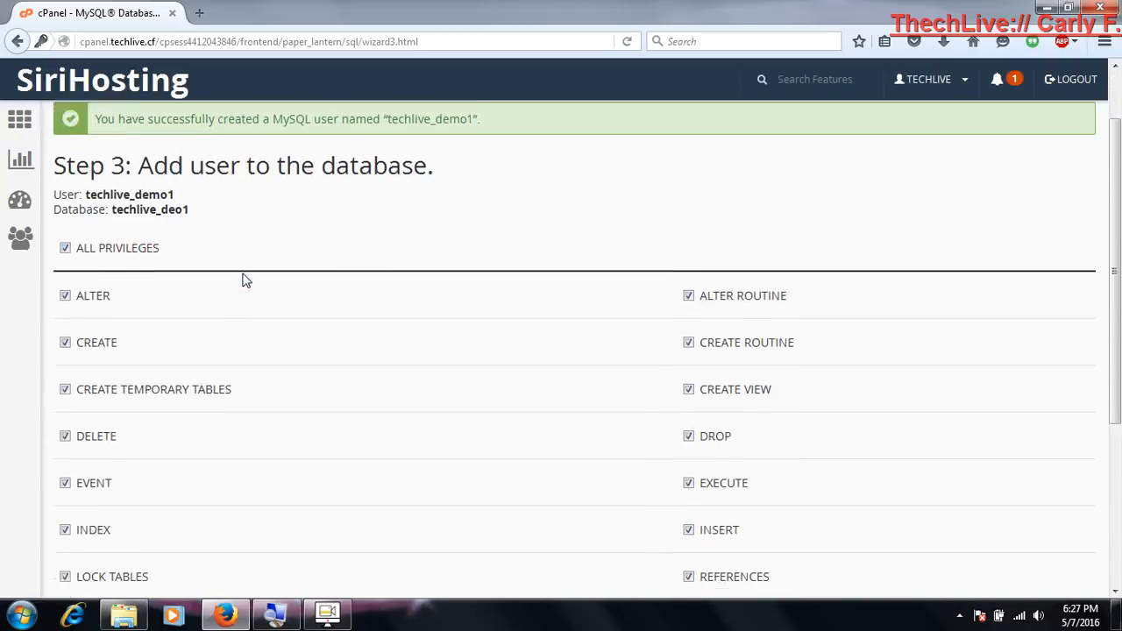
scroll(246, 281, "down", 3)
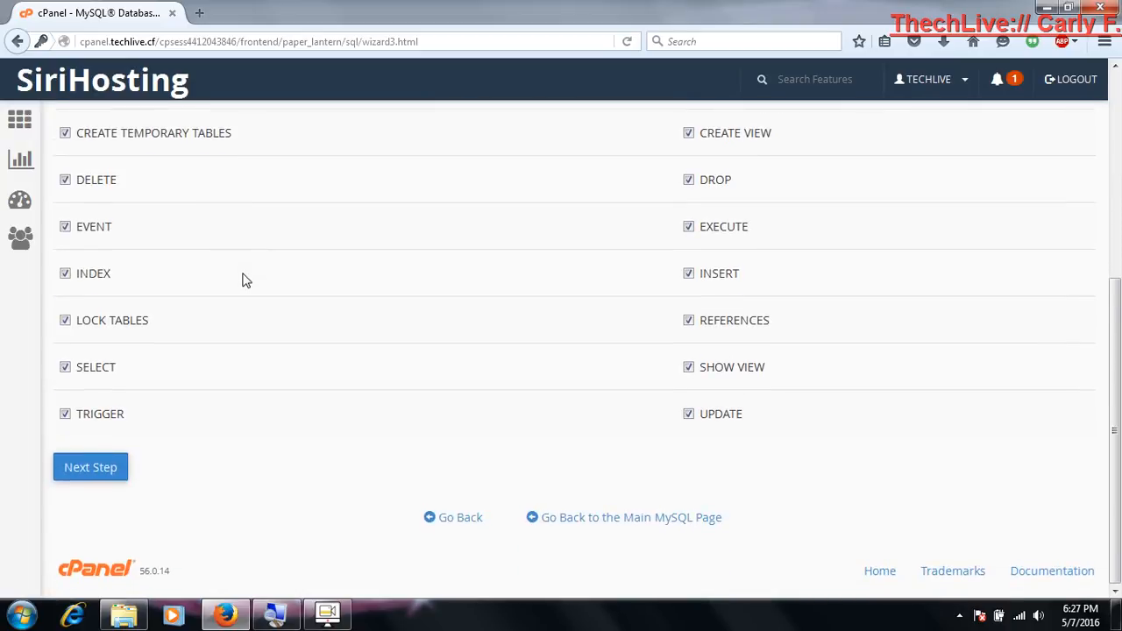
left_click(87, 469)
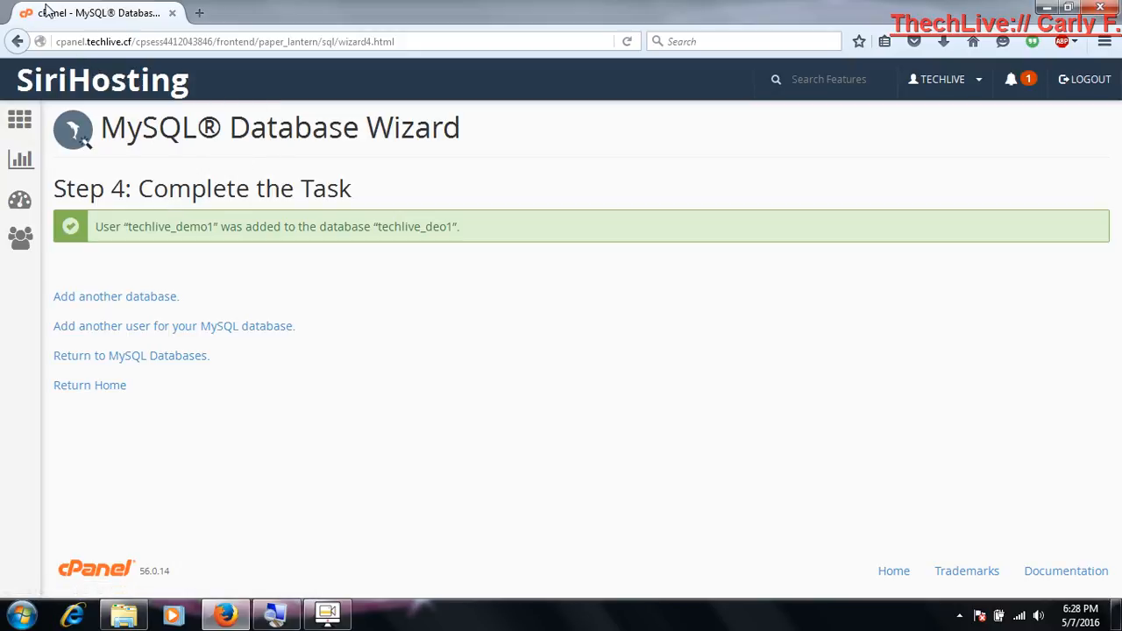
Create a second database with the name suffix demo2 from the MySQL Databases page
left_click(119, 82)
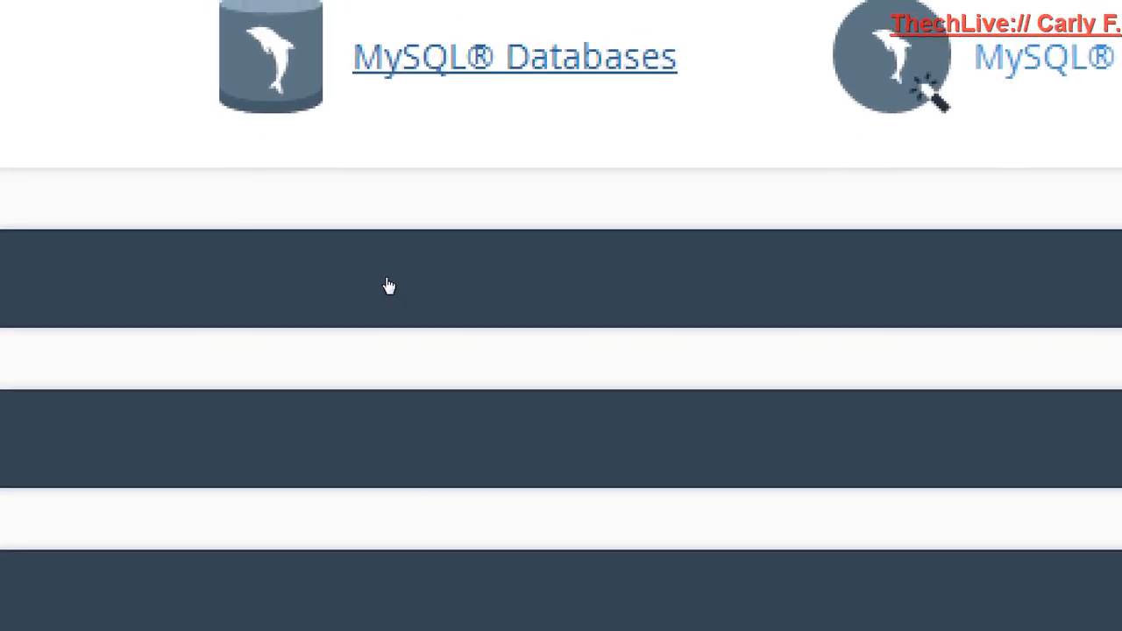
left_click(388, 283)
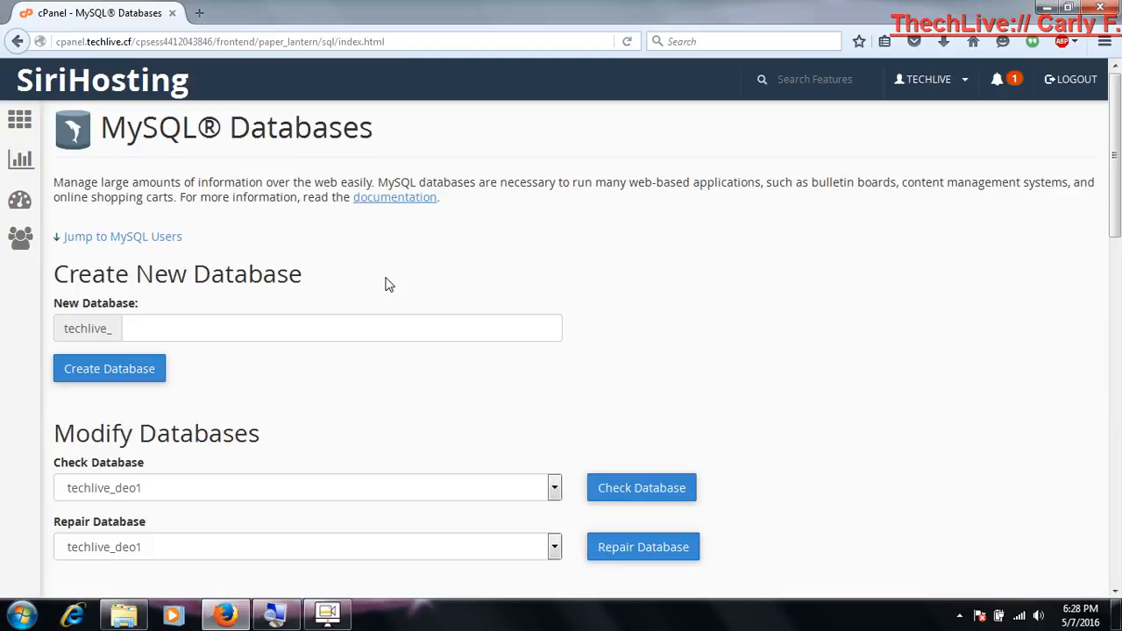
scroll(388, 284, "down", 3)
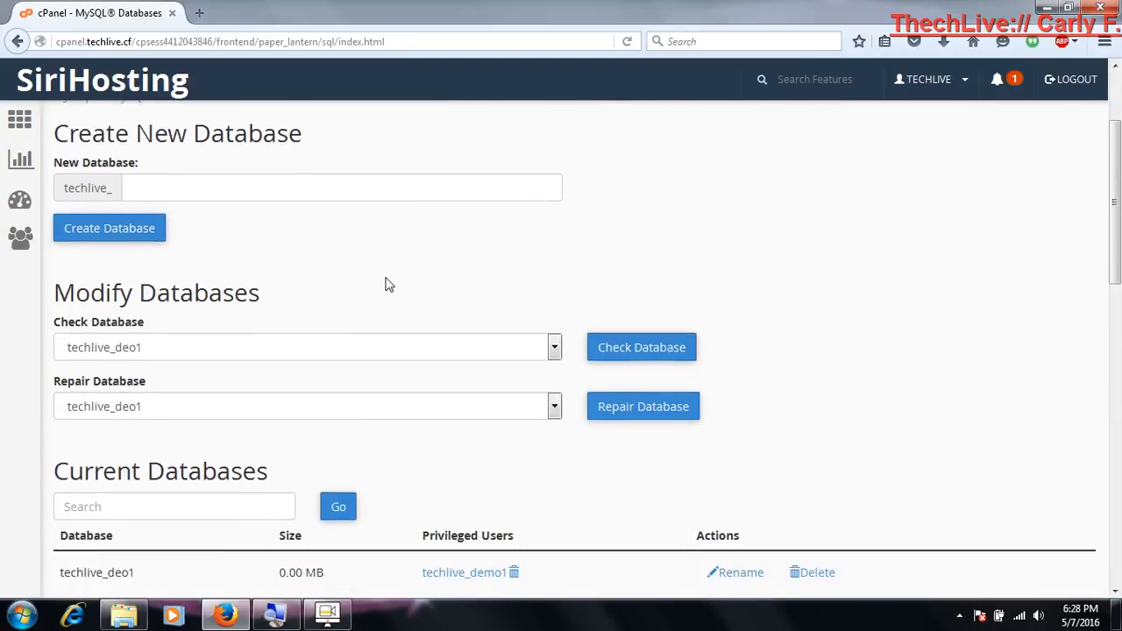
left_click(222, 189)
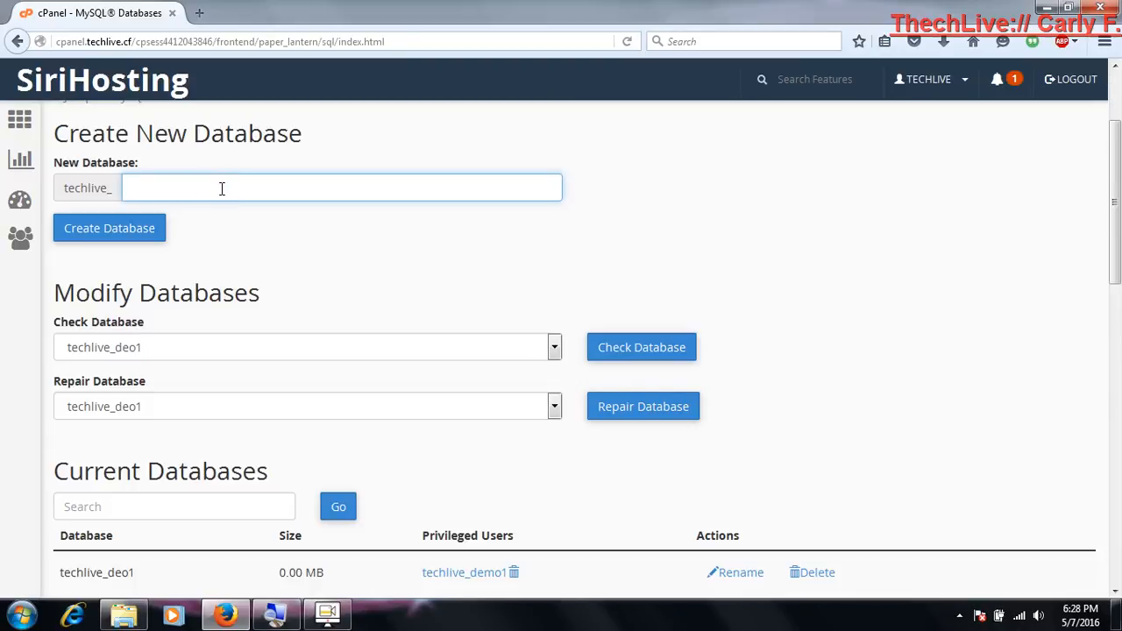
type("demo2")
left_click(136, 229)
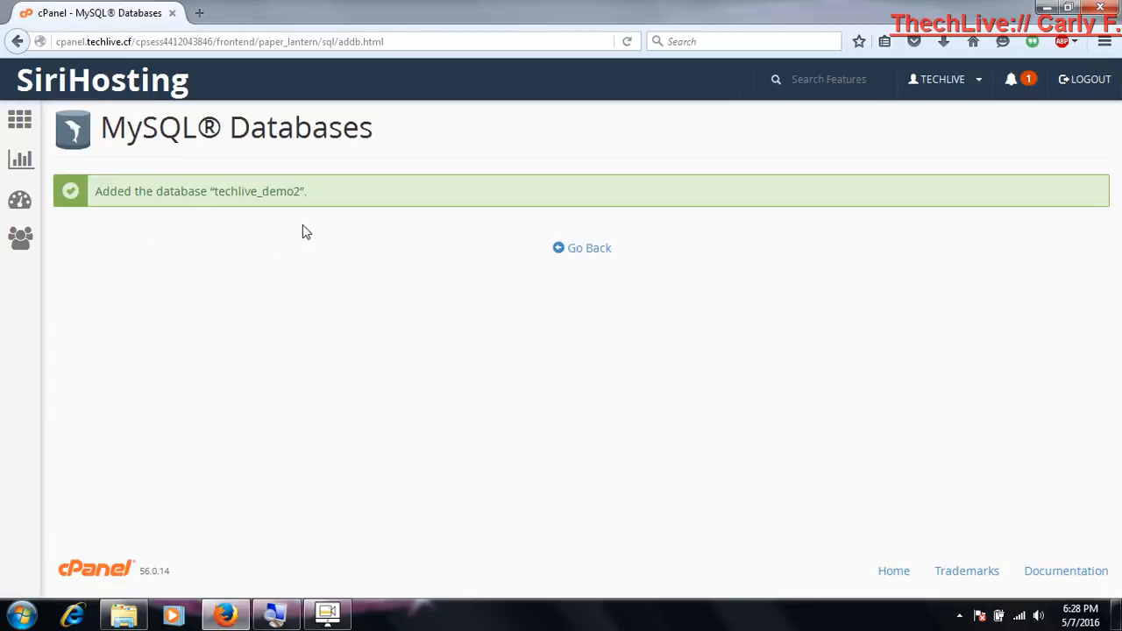
Return to the MySQL Databases page and create the MySQL user demo2, entering and repeating its password
left_click(591, 251)
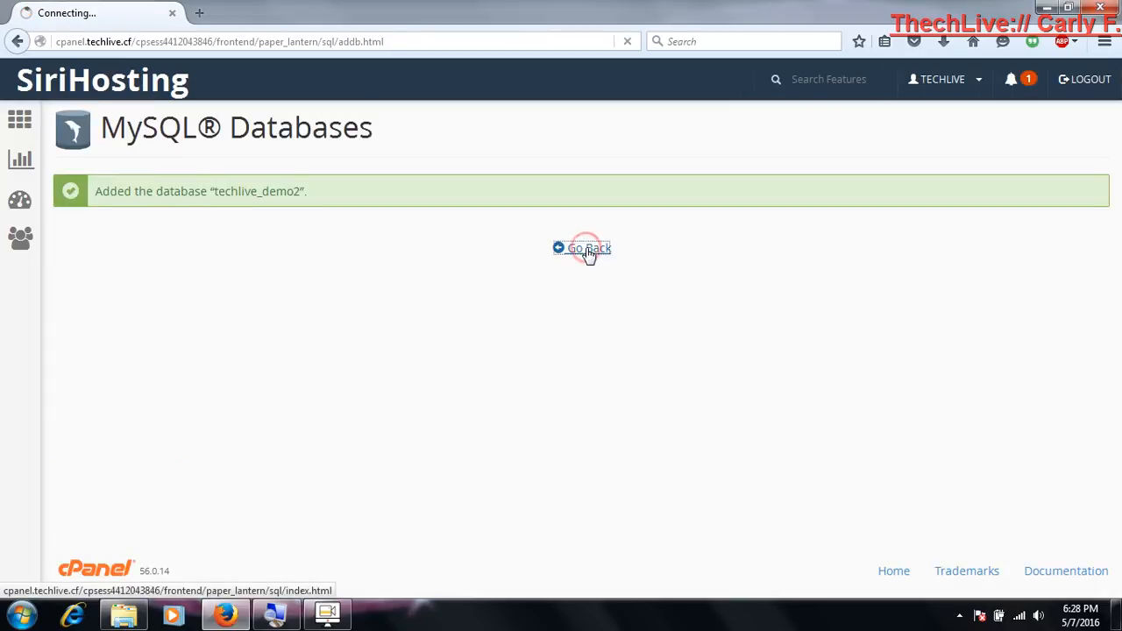
scroll(589, 254, "down", 6)
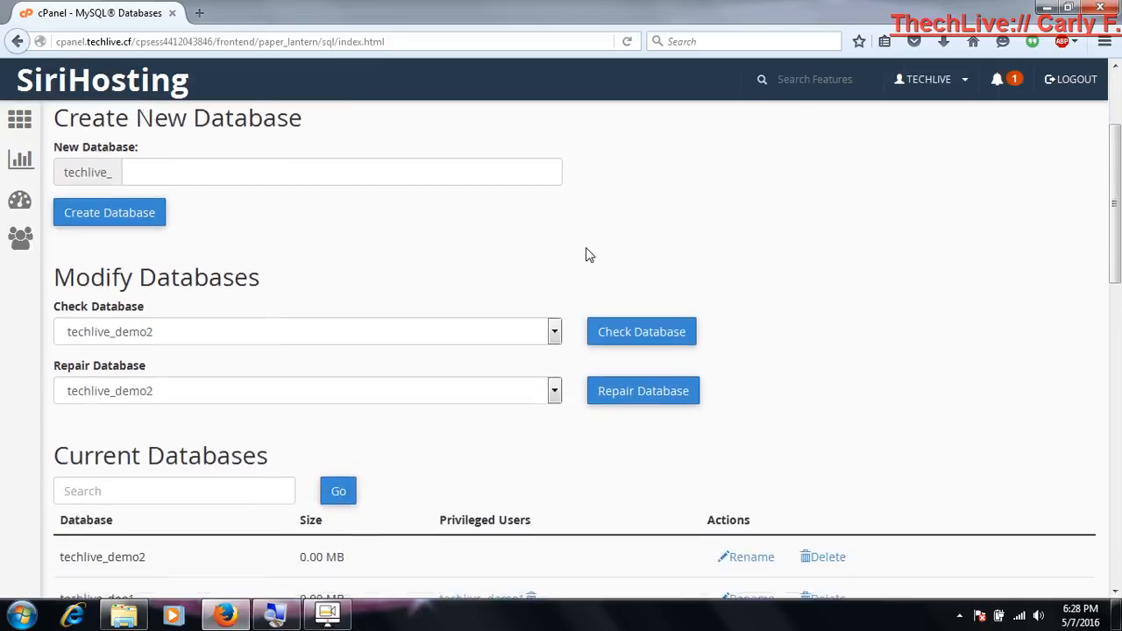
scroll(589, 254, "down", 3)
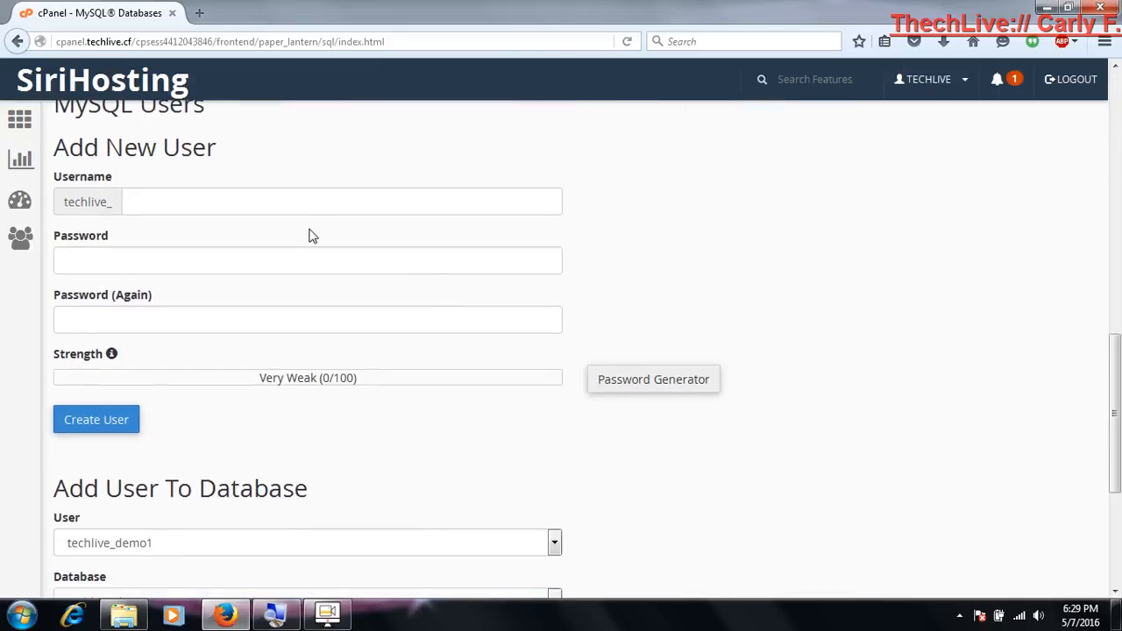
left_click(264, 202)
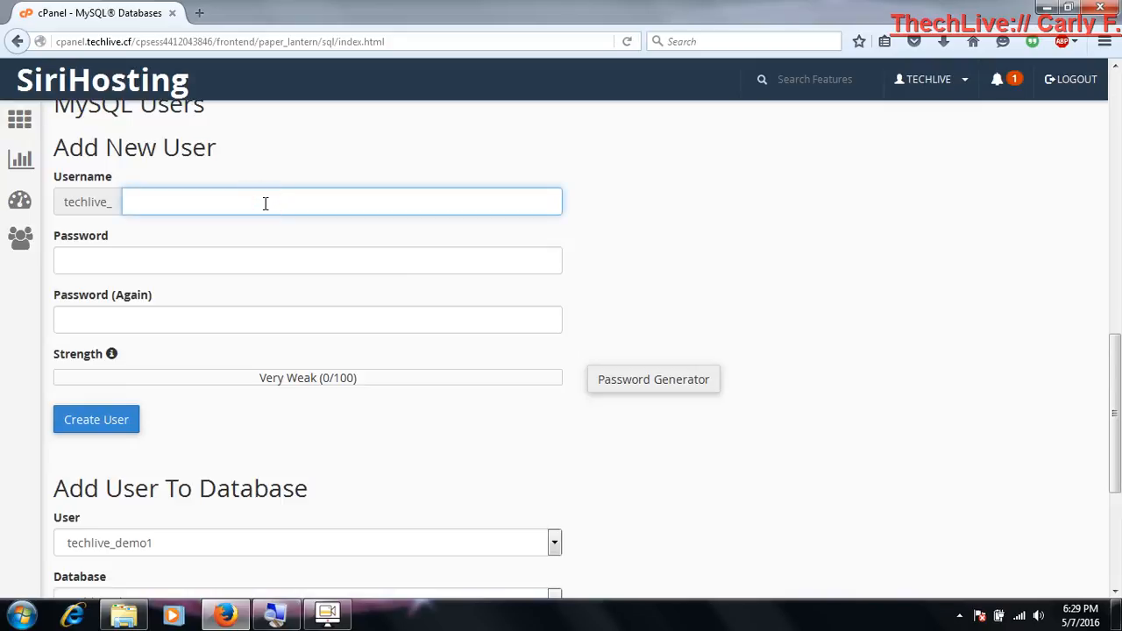
type("emo2")
left_click(201, 251)
type("a")
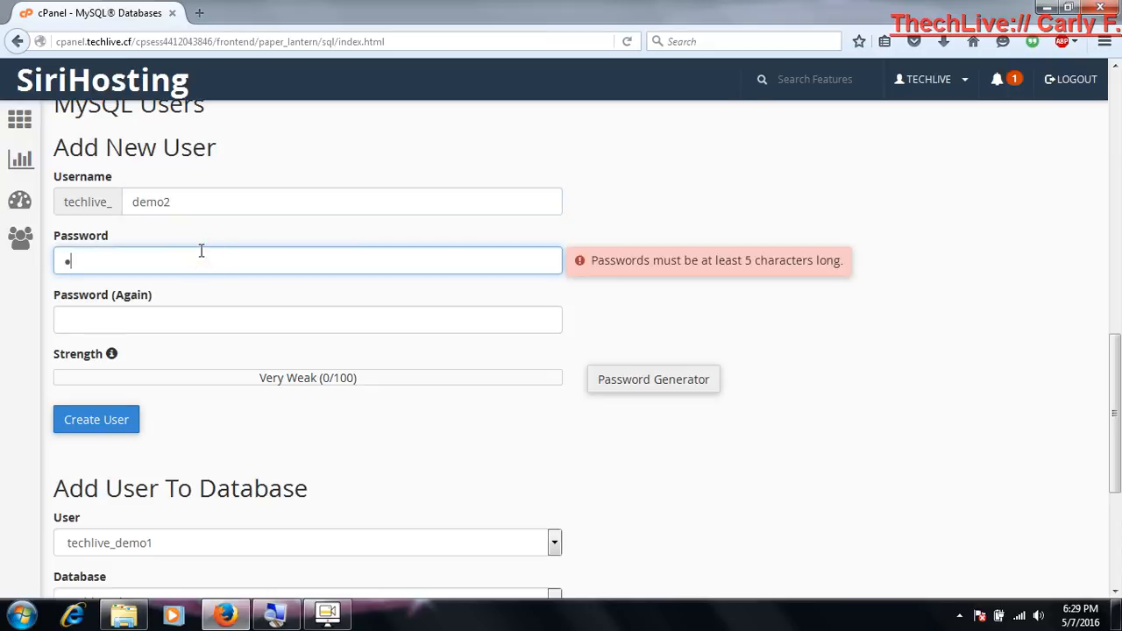
type("*******")
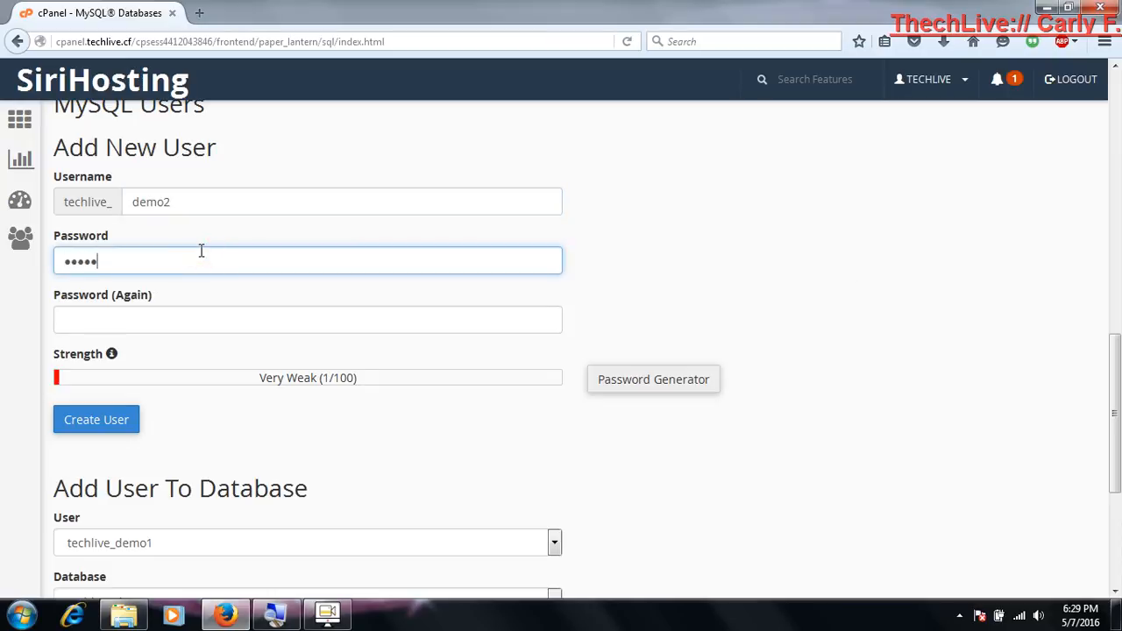
type("*")
key("Tab")
type("*********")
key("Tab")
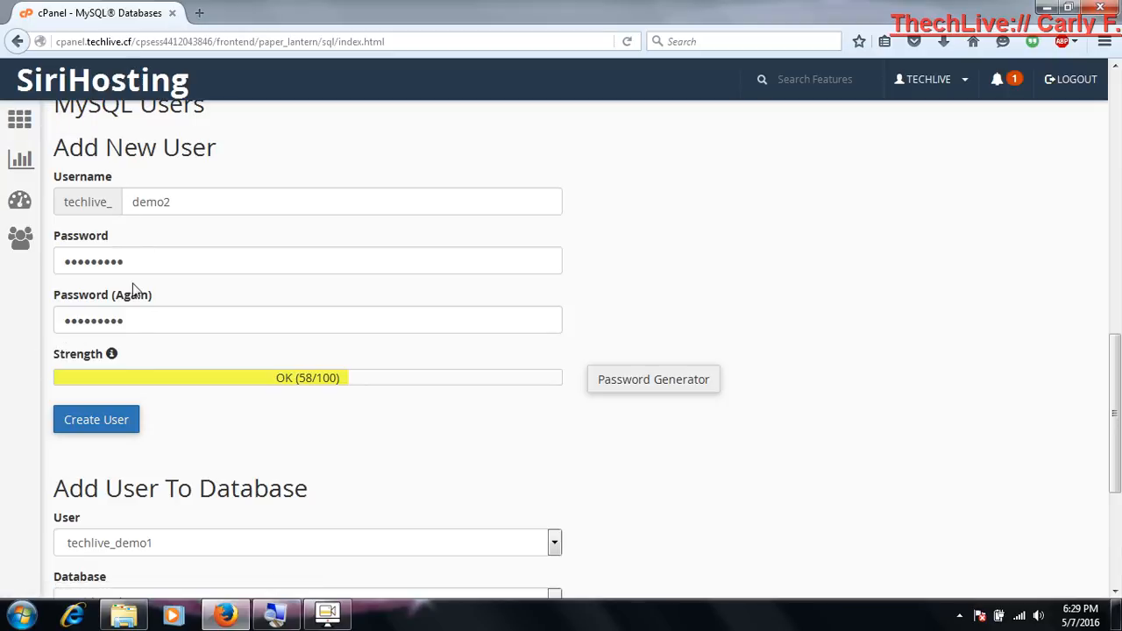
left_click(97, 421)
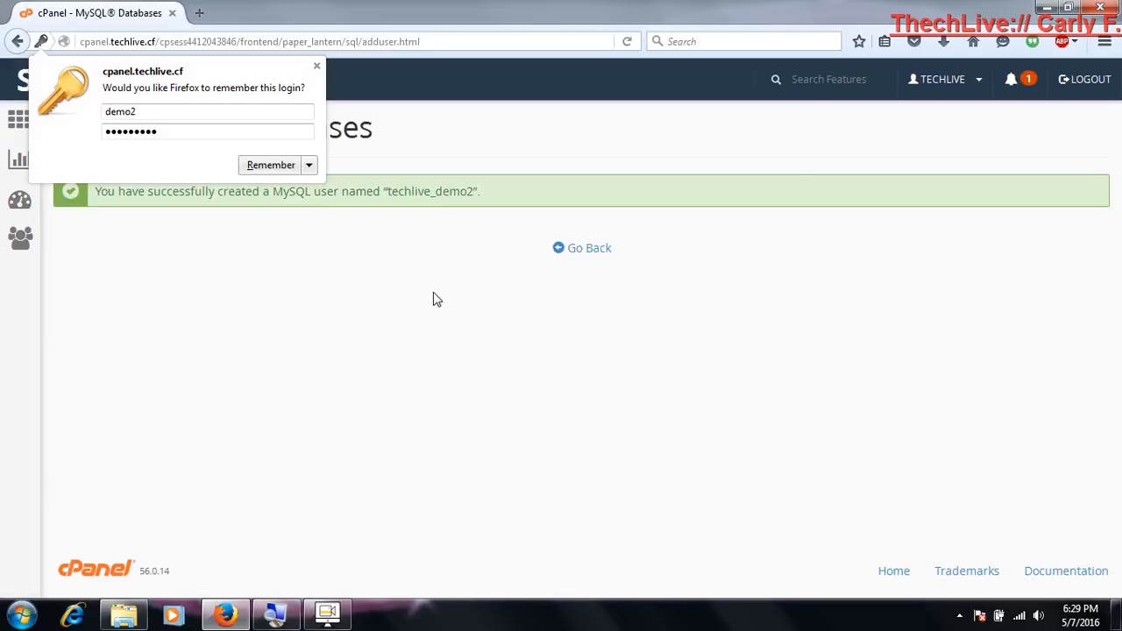
Return to the MySQL Databases page and add the user techlive_demo2 to the database techlive_demo2
left_click(588, 249)
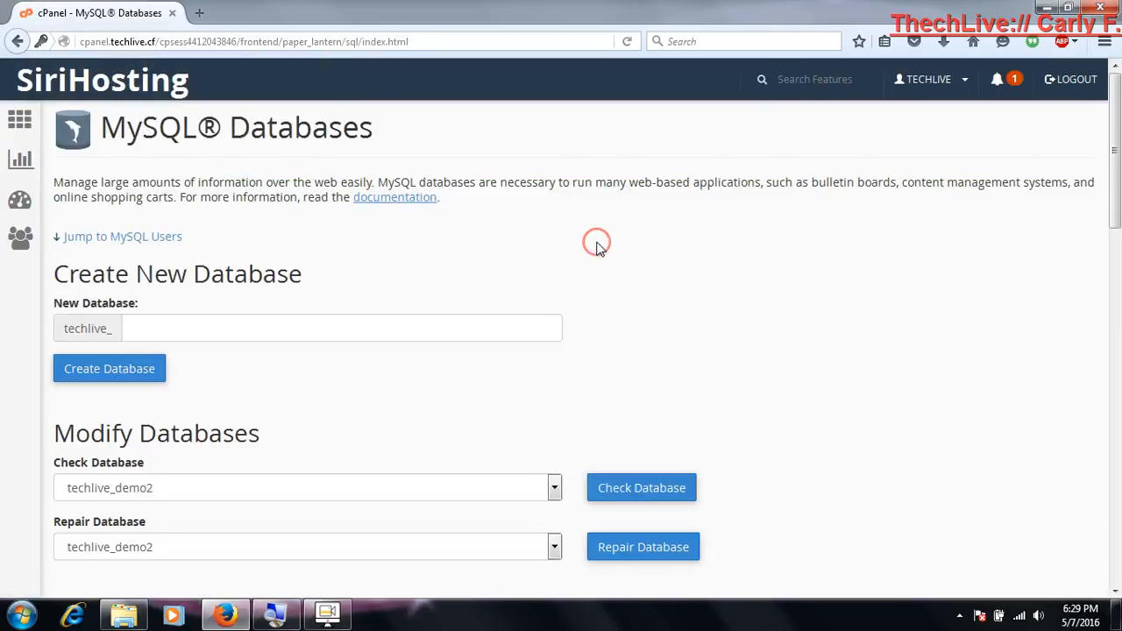
scroll(596, 250, "down", 5)
scroll(597, 250, "down", 10)
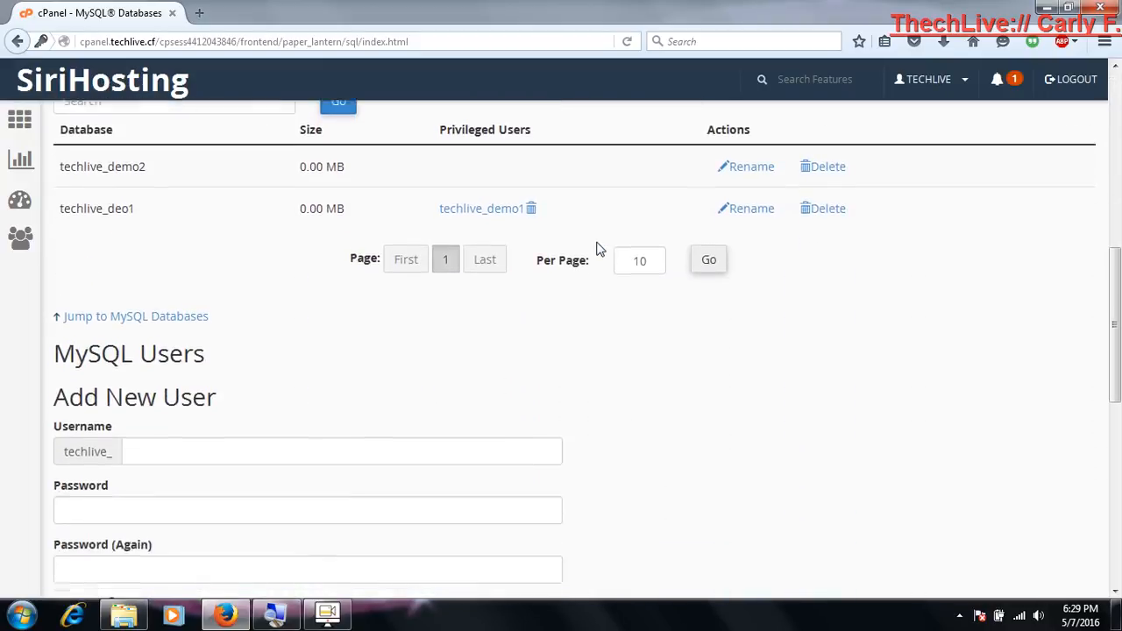
scroll(597, 250, "down", 7)
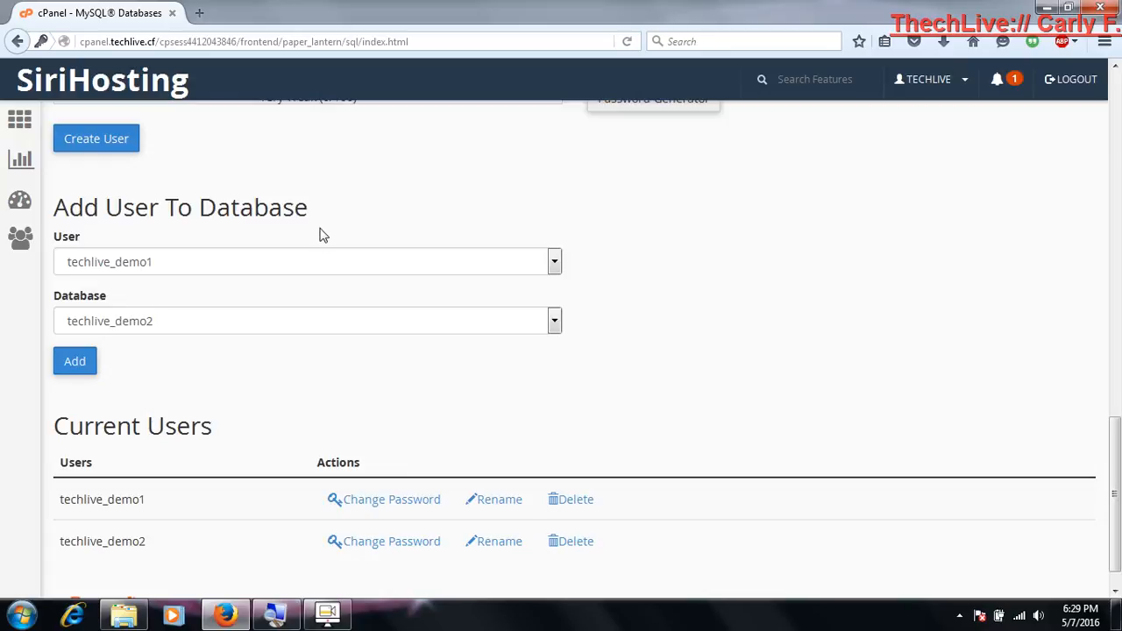
left_click(182, 261)
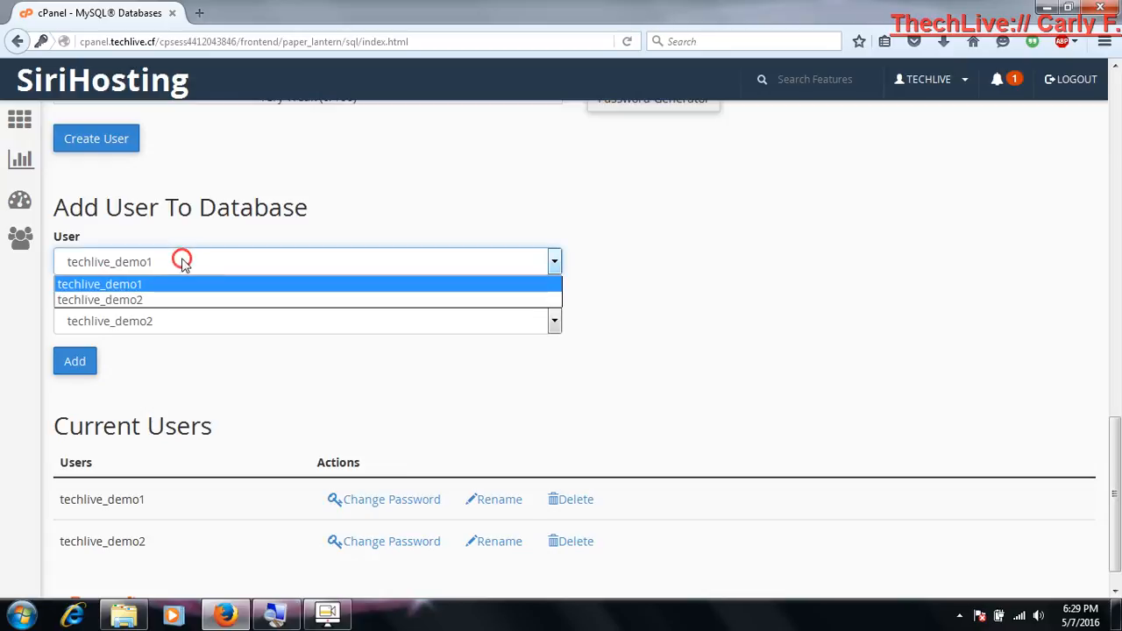
left_click(156, 299)
left_click(150, 324)
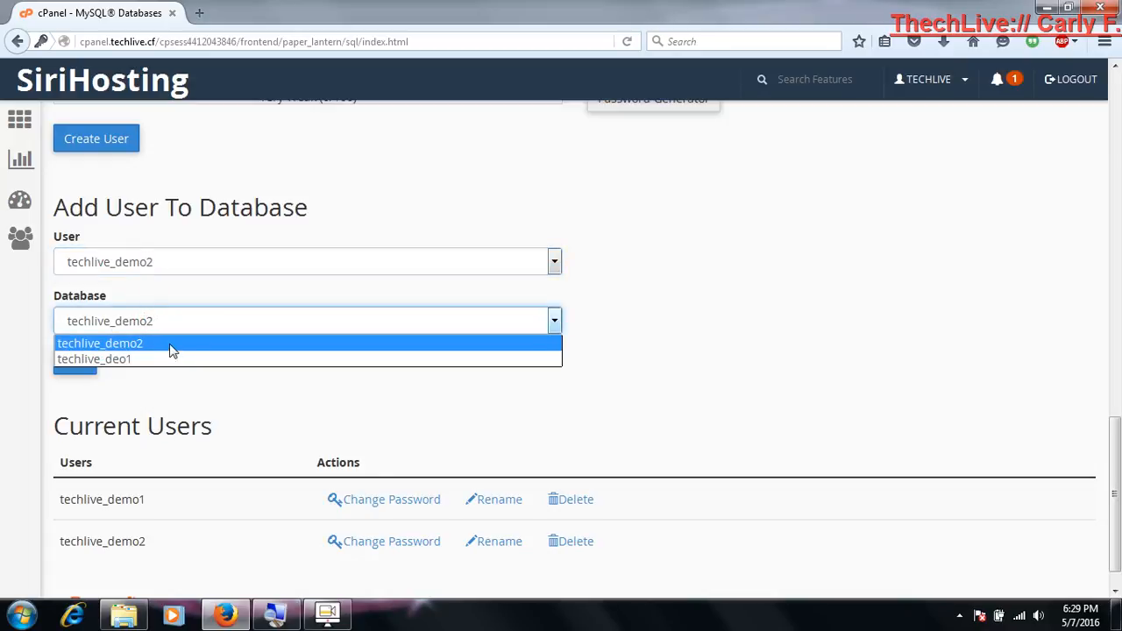
left_click(172, 345)
left_click(77, 362)
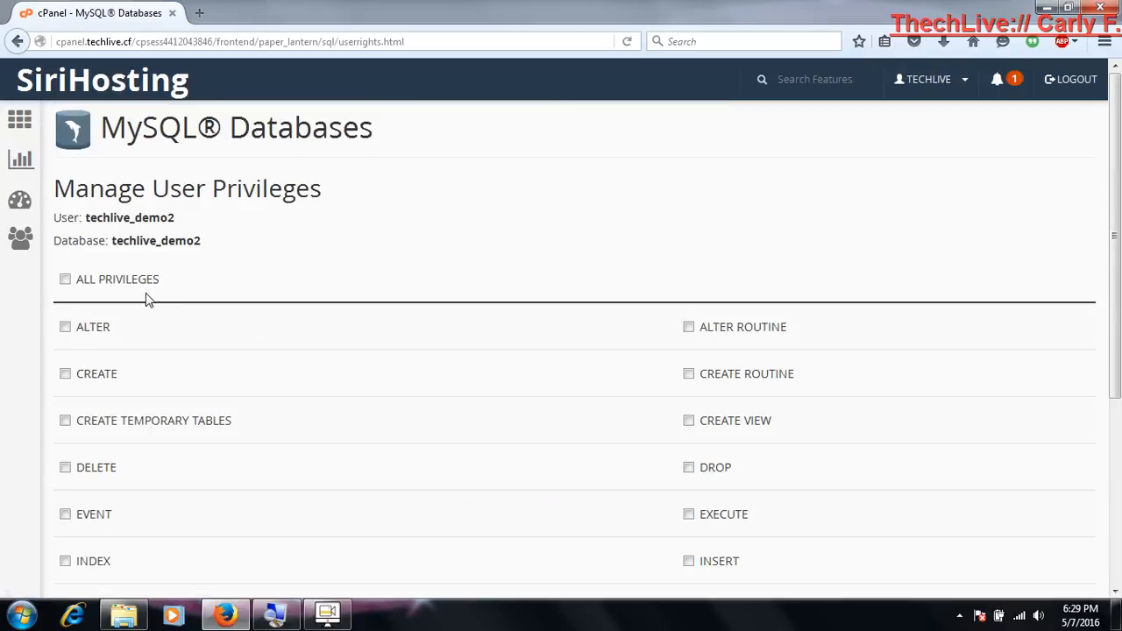
Grant the user techlive_demo2 all privileges on the database techlive_demo2 and apply the changes
left_click(130, 281)
scroll(272, 253, "down", 5)
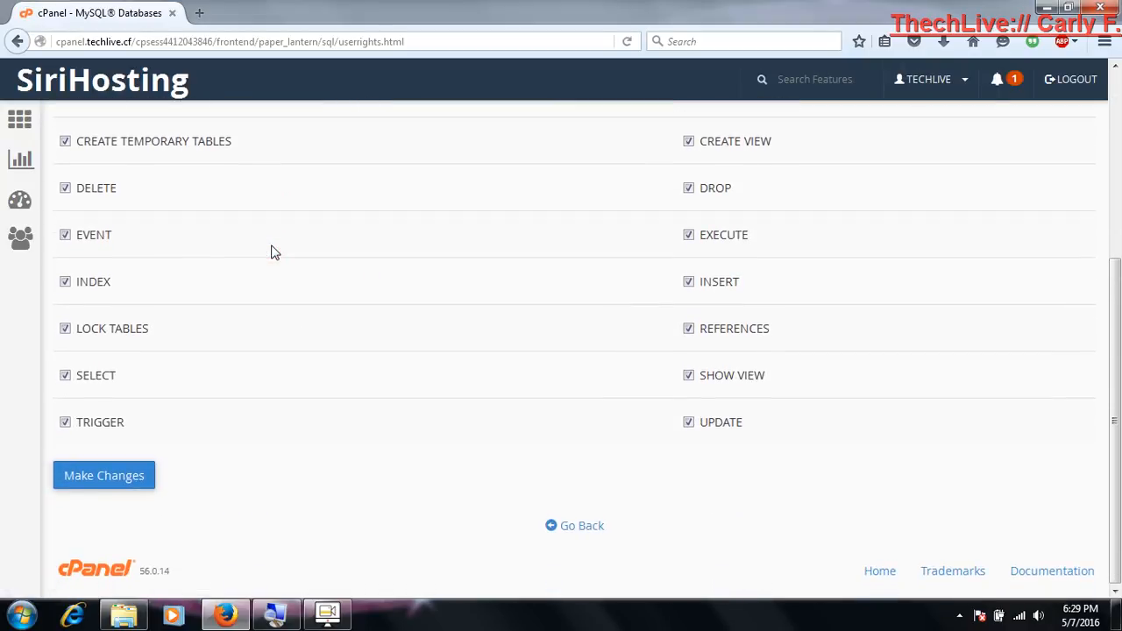
left_click(123, 473)
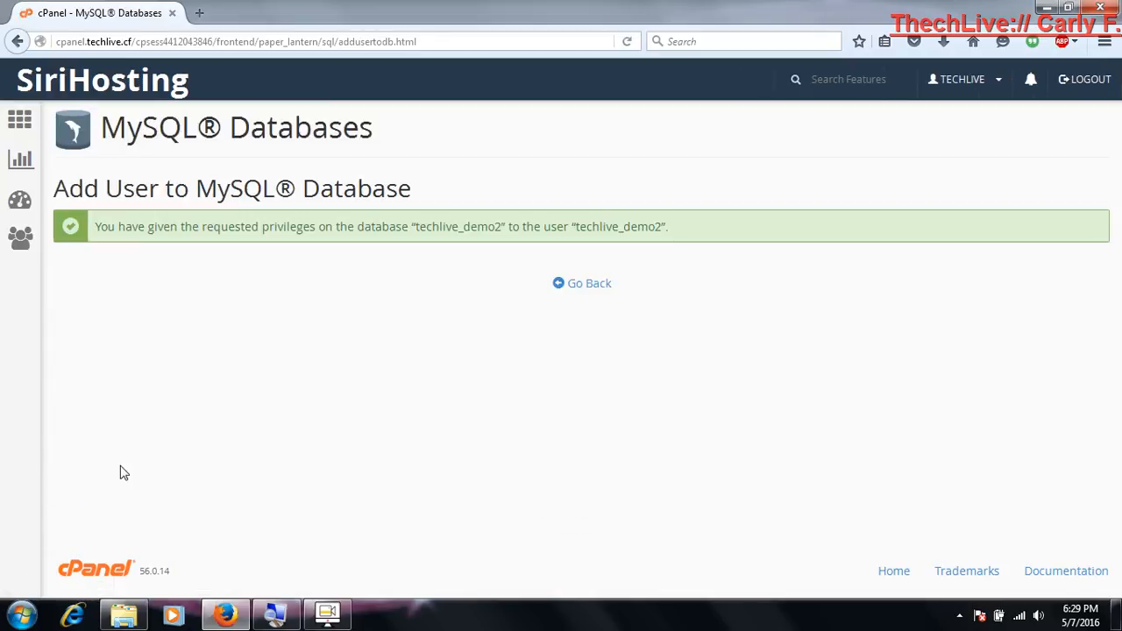
Return to the MySQL Databases page and review the lists of current databases and users
left_click(564, 289)
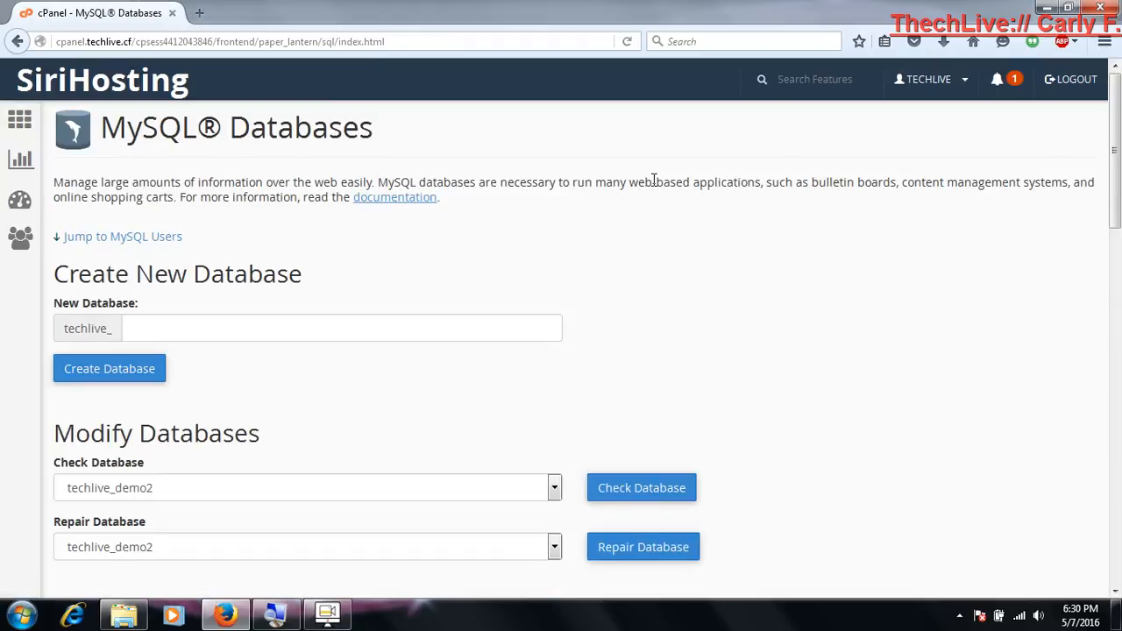
scroll(653, 179, "down", 5)
scroll(653, 180, "down", 6)
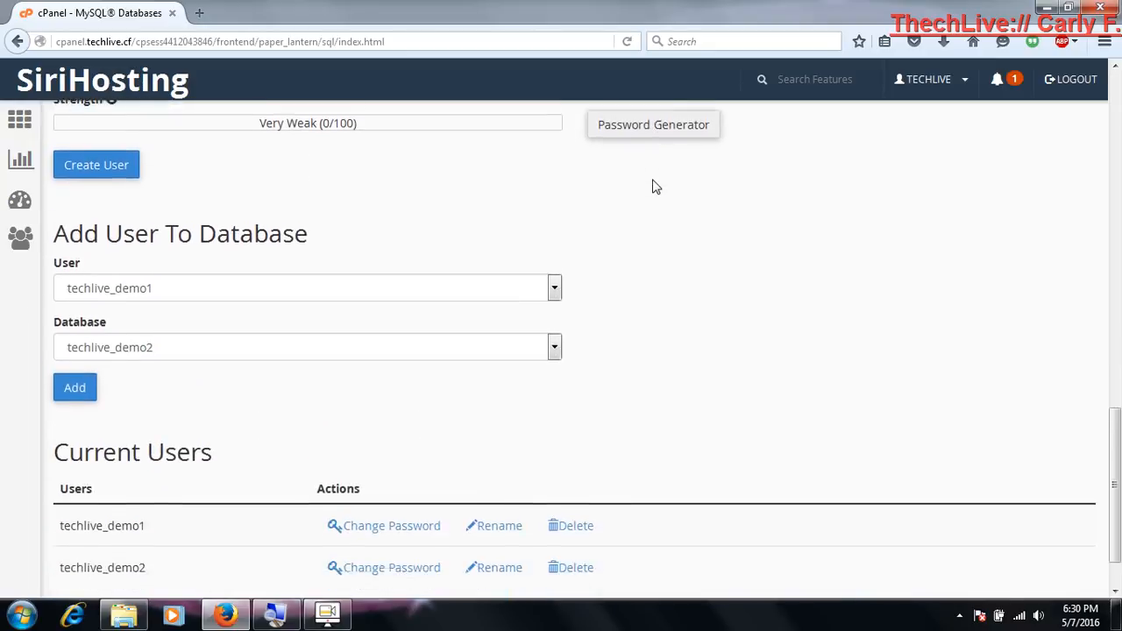
scroll(653, 187, "down", 1)
scroll(653, 182, "up", 12)
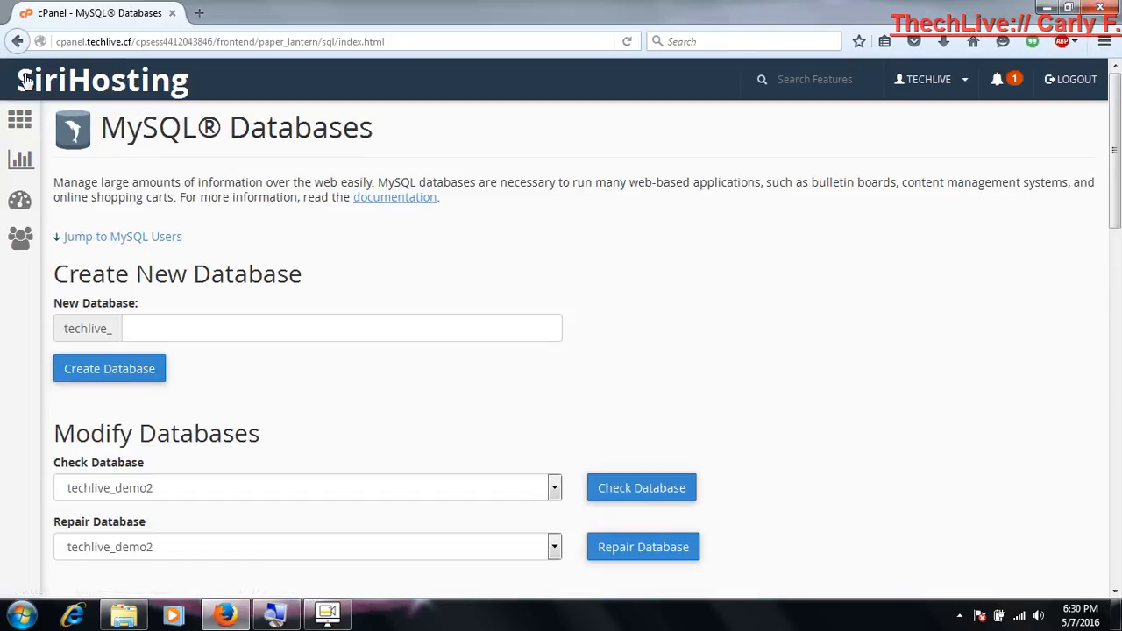
Return to the cPanel main page, collapse the Databases section and check the apps offered in the Software section
left_click(20, 126)
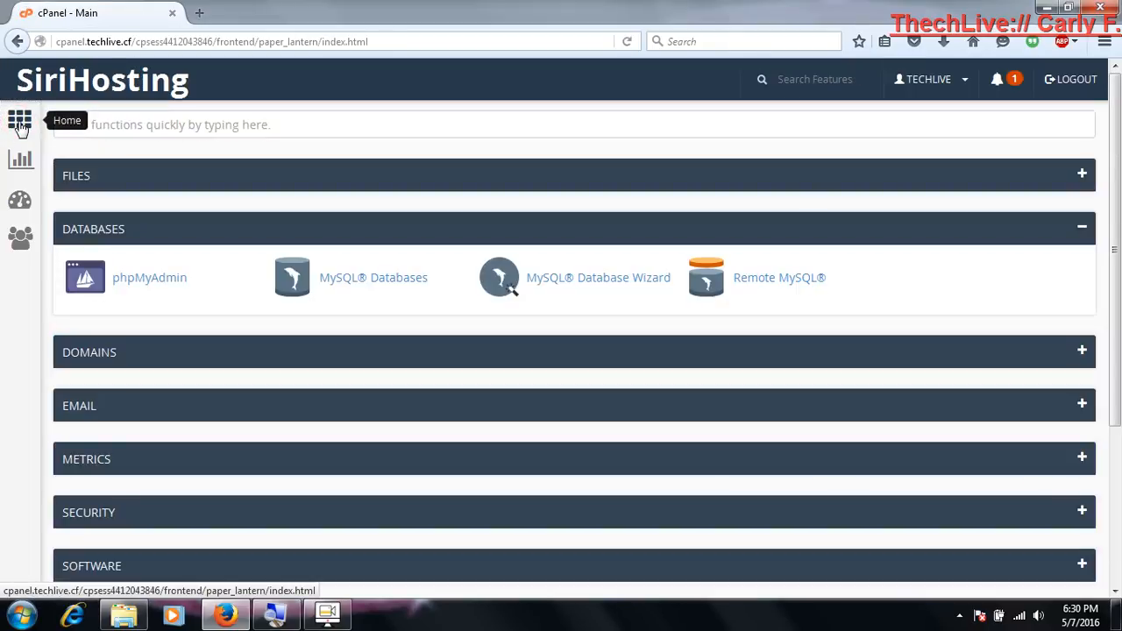
left_click(191, 235)
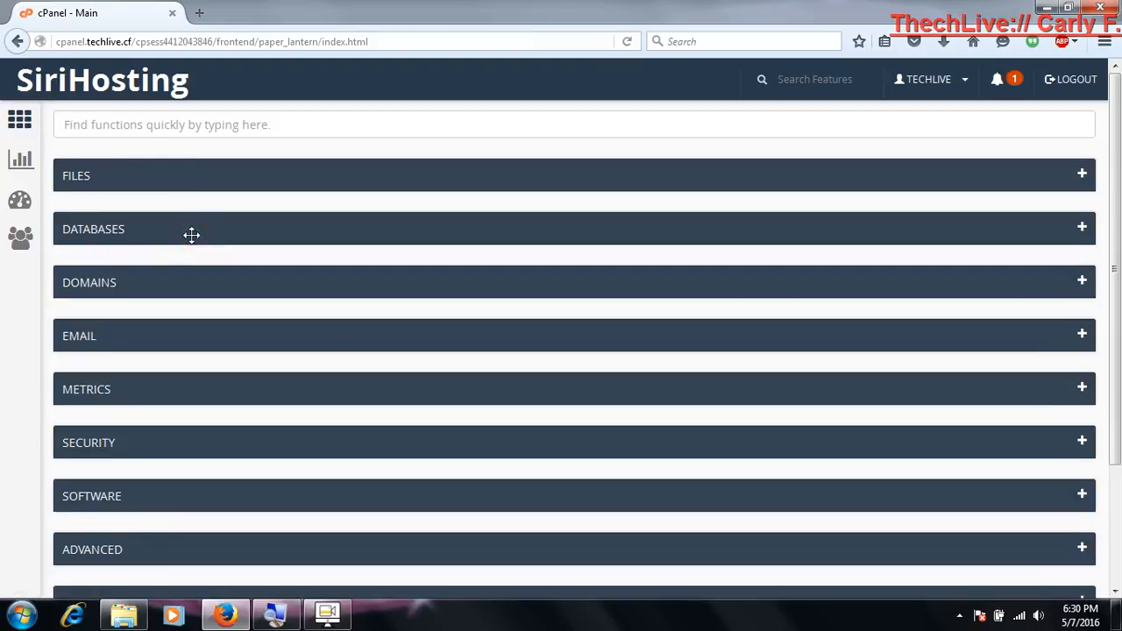
scroll(192, 235, "down", 3)
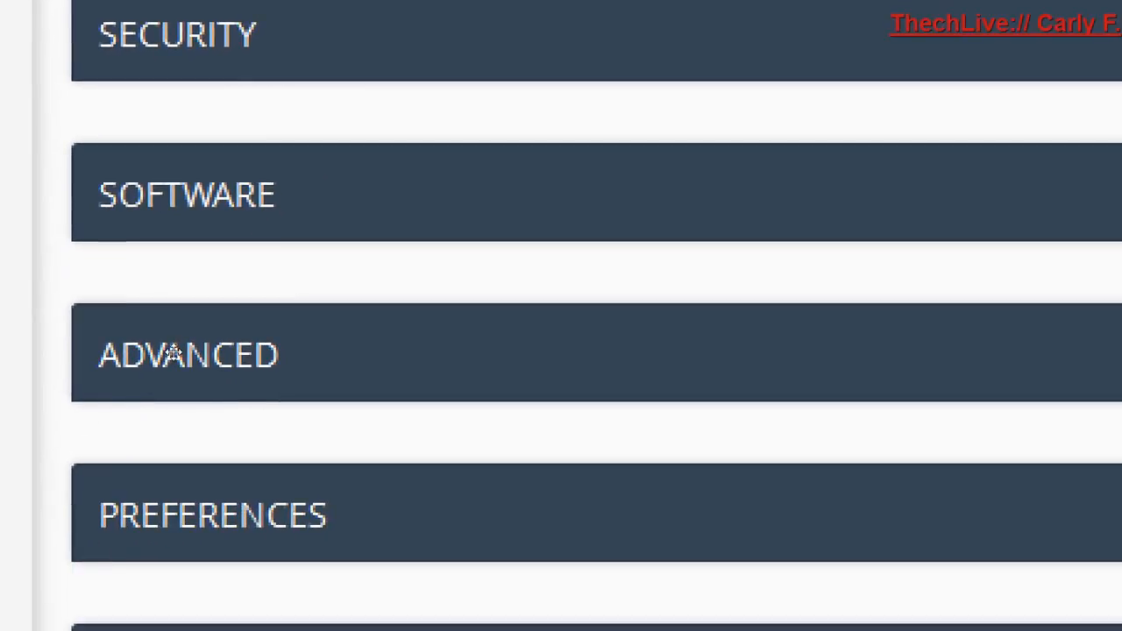
left_click(174, 353)
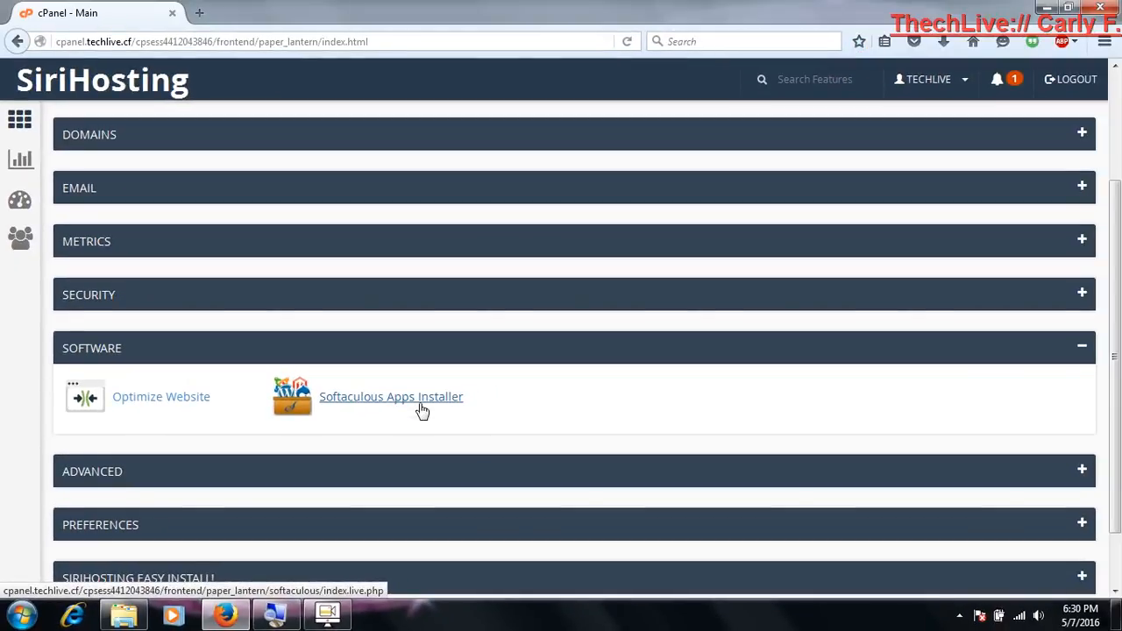
left_click(396, 356)
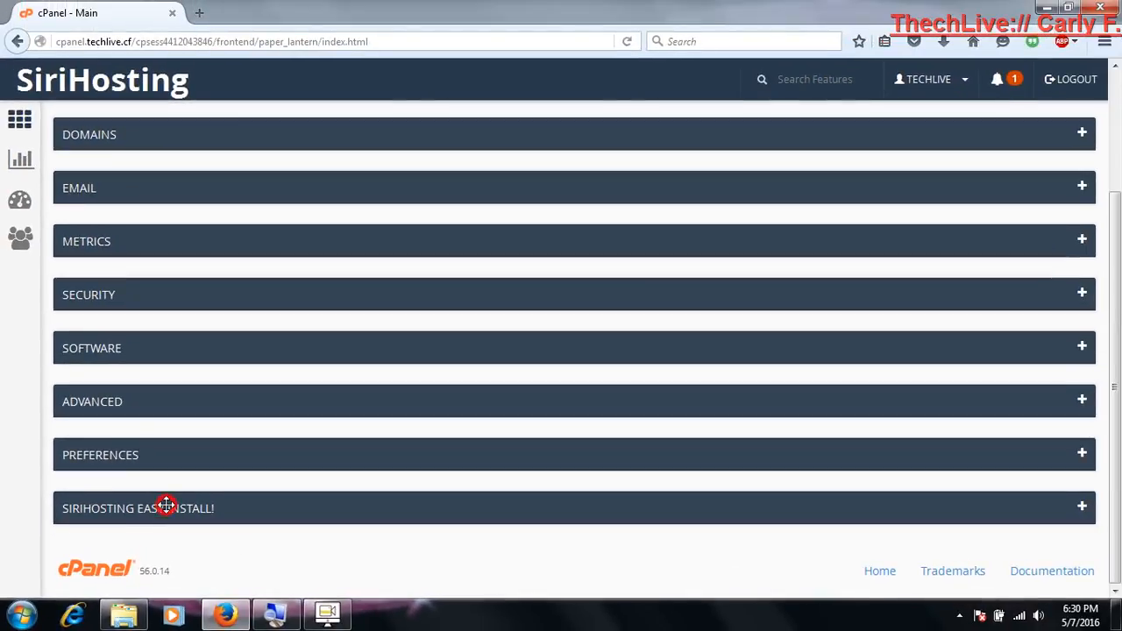
Open SMF from the scripts in the SiriHosting Easy Install! section and bring up its installation form
left_click(167, 506)
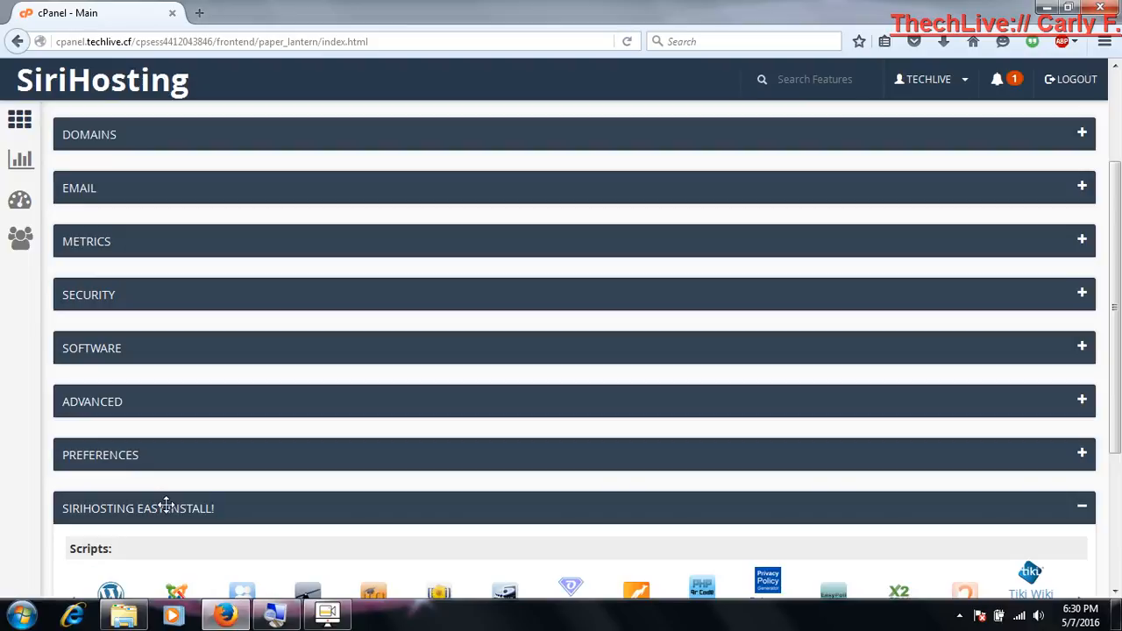
scroll(166, 506, "down", 5)
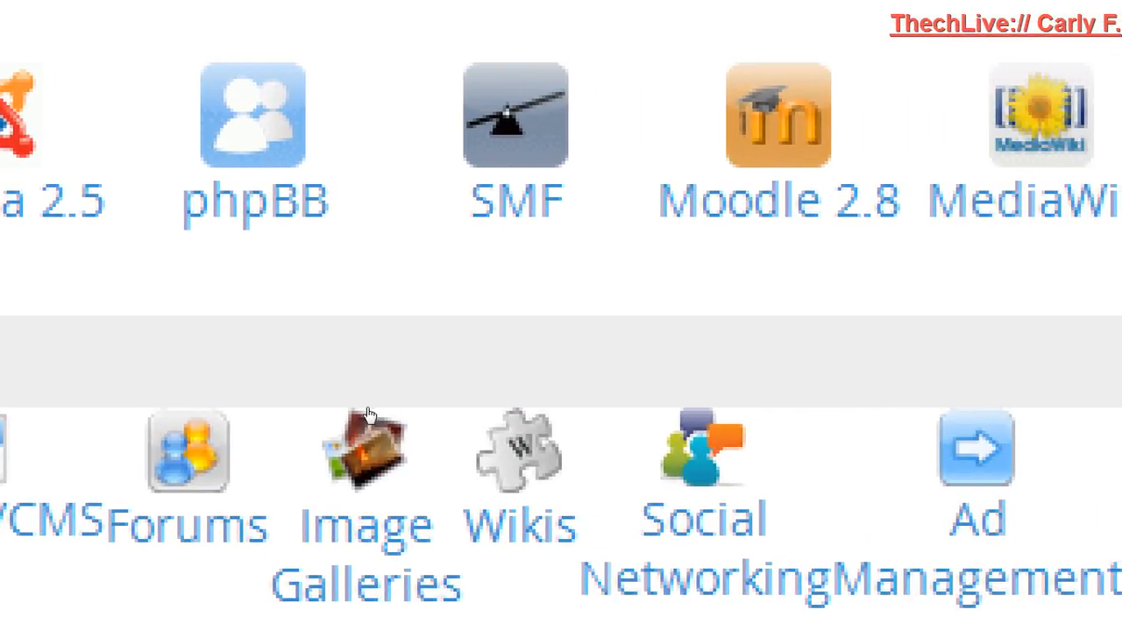
left_click(515, 161)
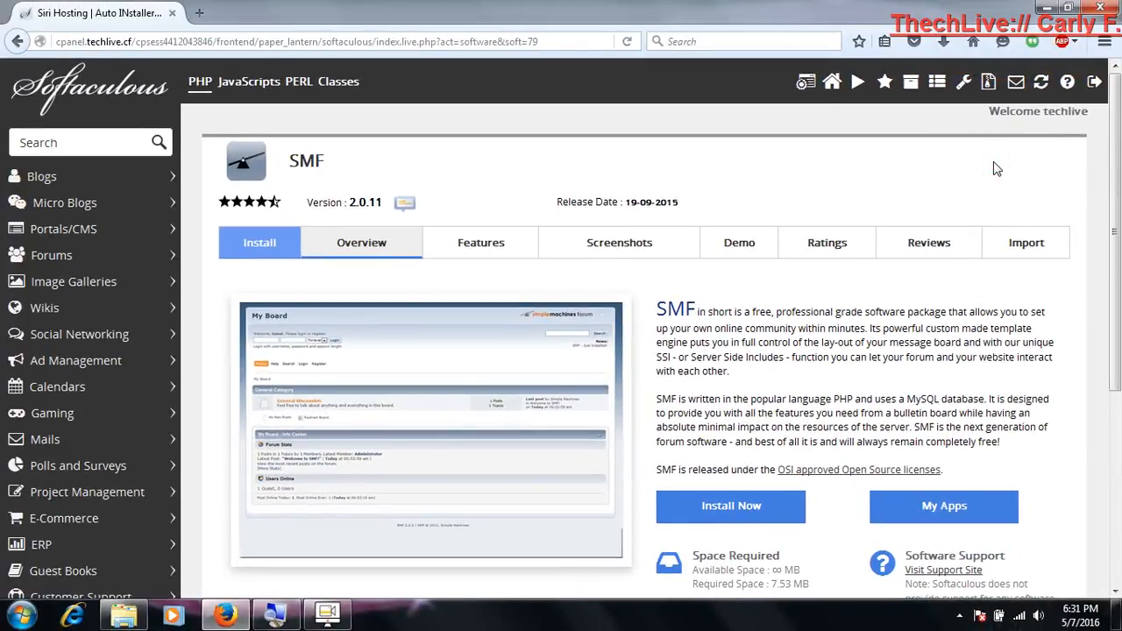
scroll(995, 168, "down", 5)
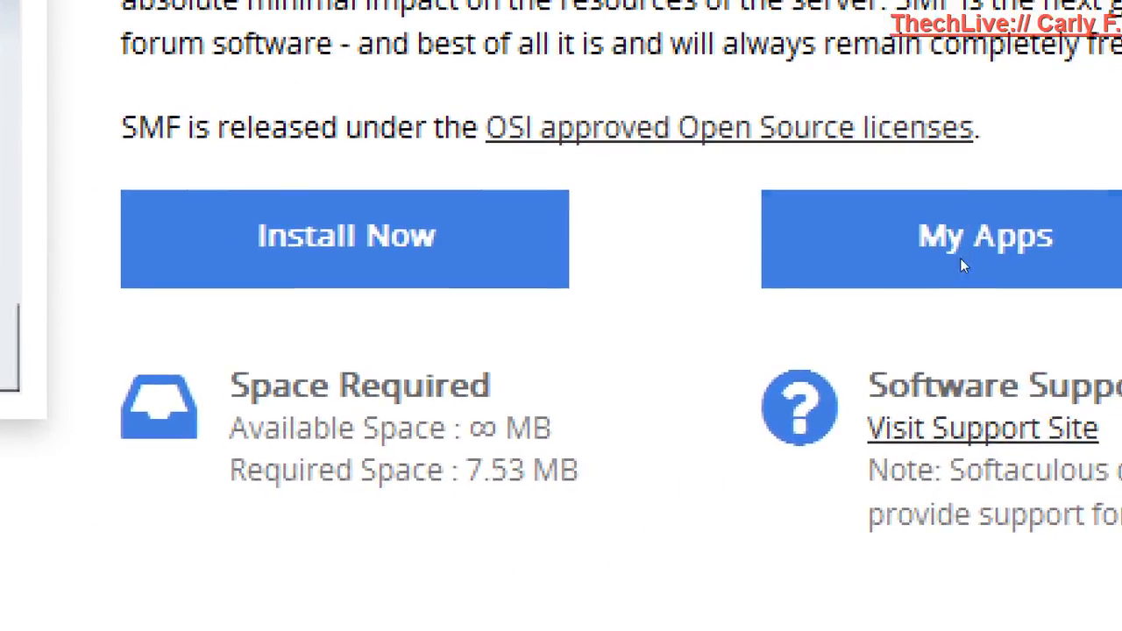
left_click(772, 268)
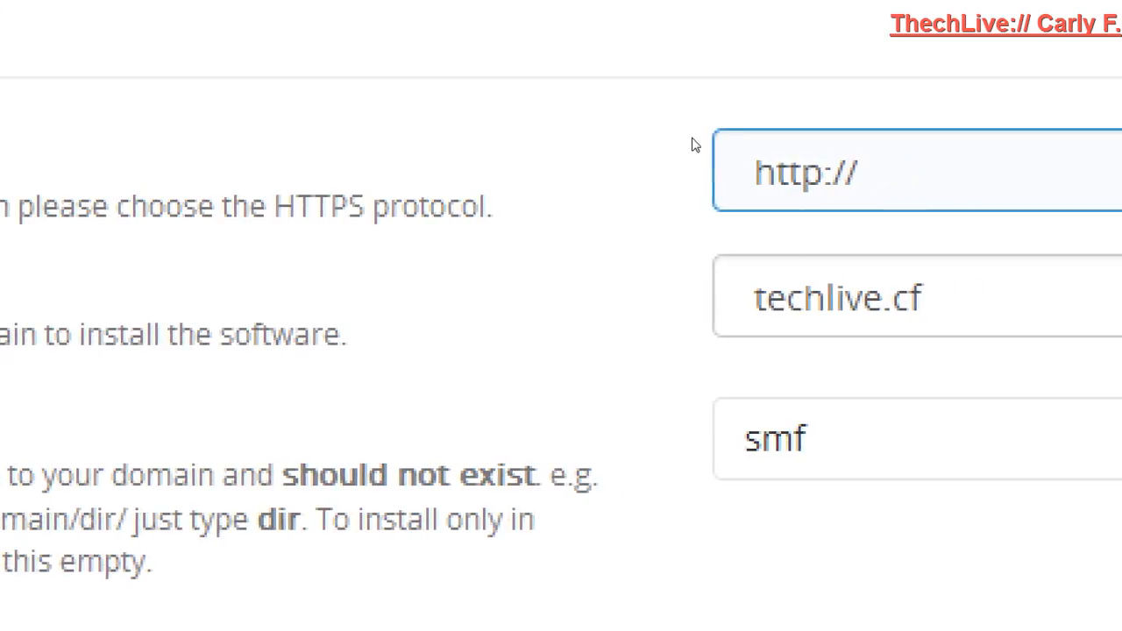
key("Tab")
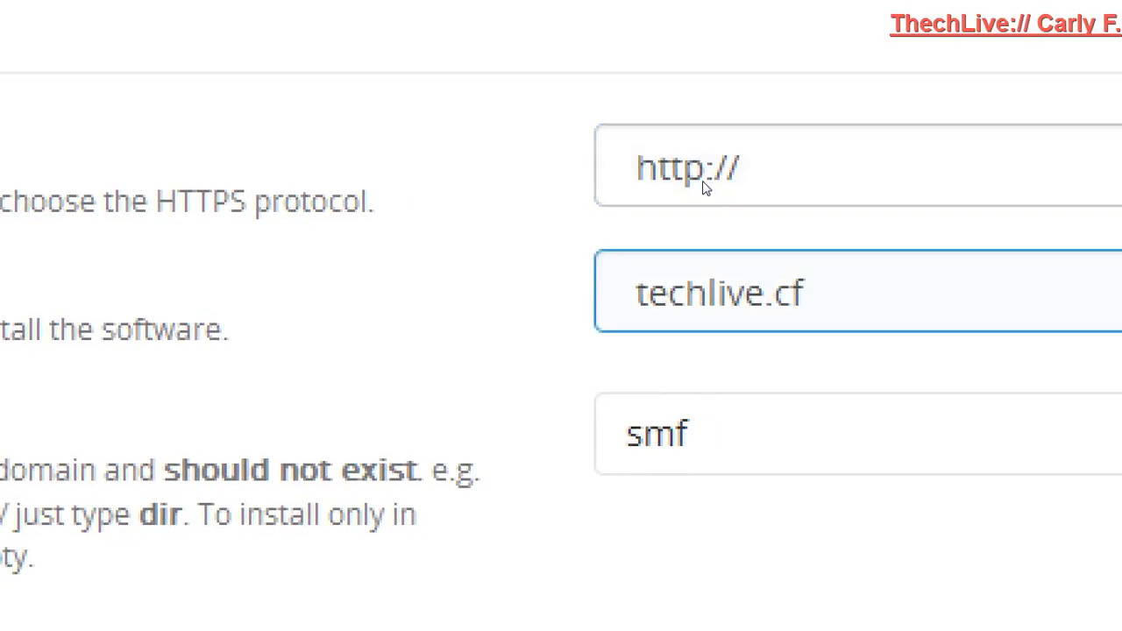
key("Down")
key("Down")
key("Down")
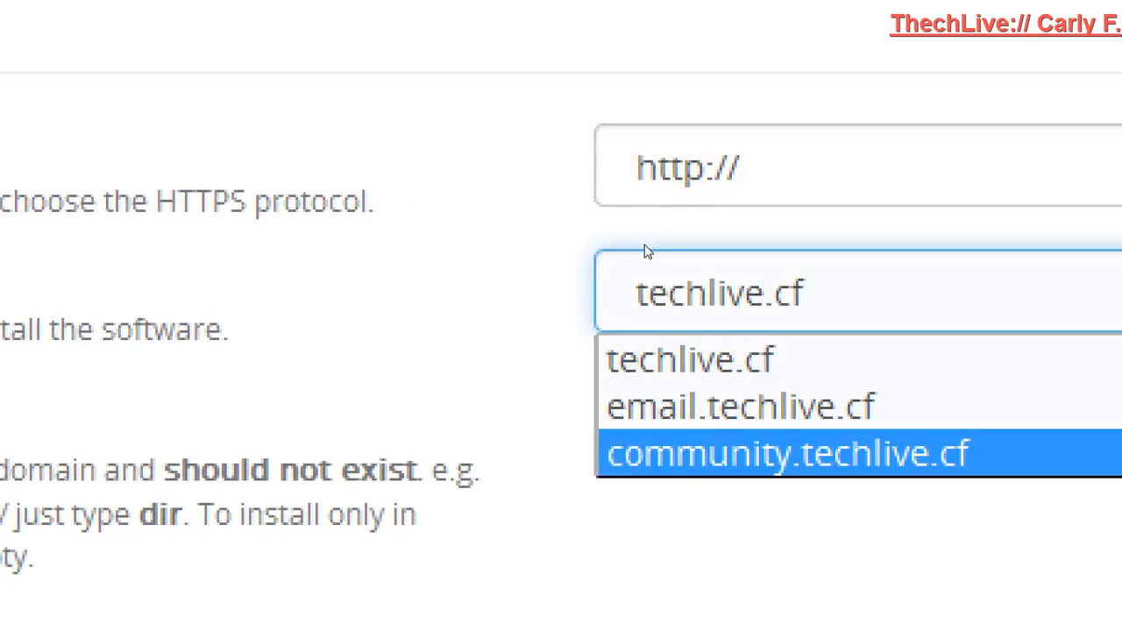
left_click(644, 244)
left_click(673, 173)
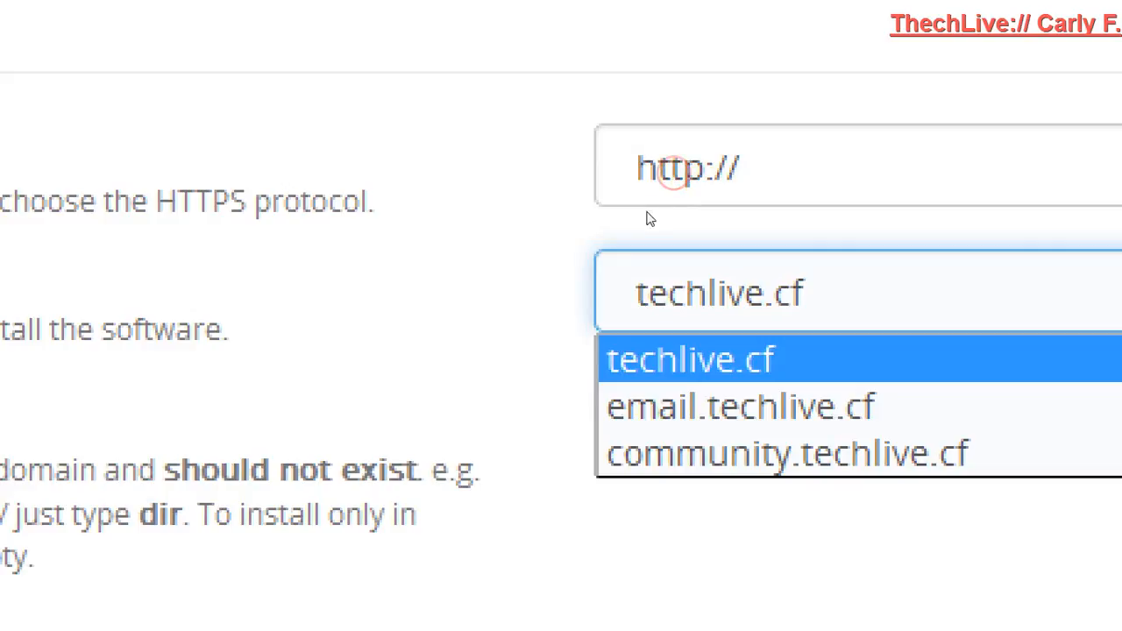
left_click(620, 242)
left_click(660, 181)
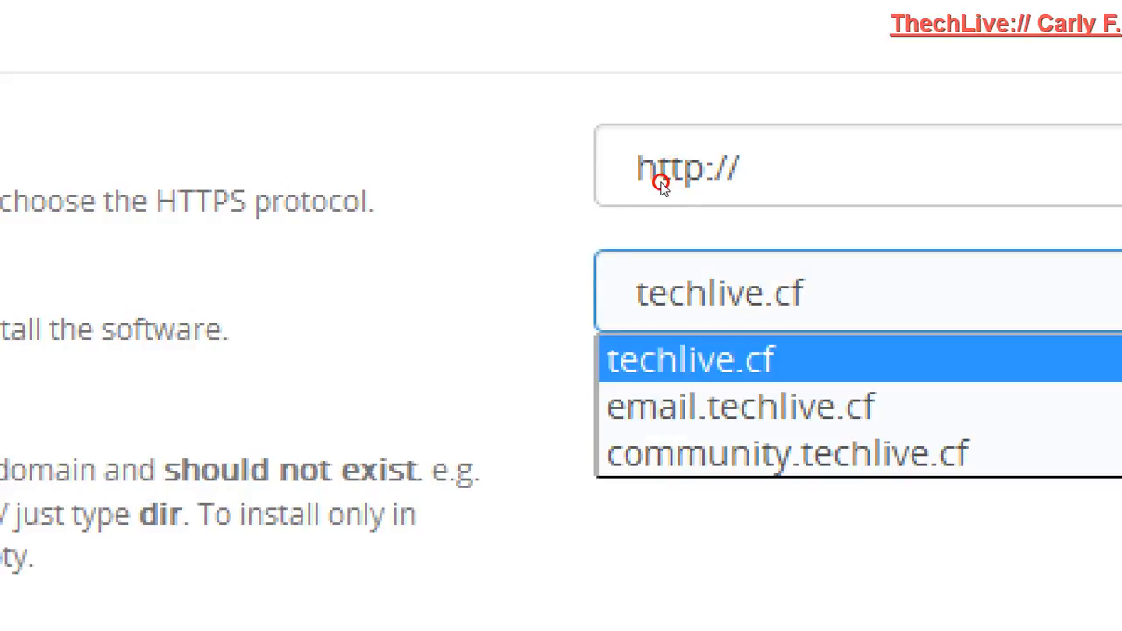
left_click(609, 236)
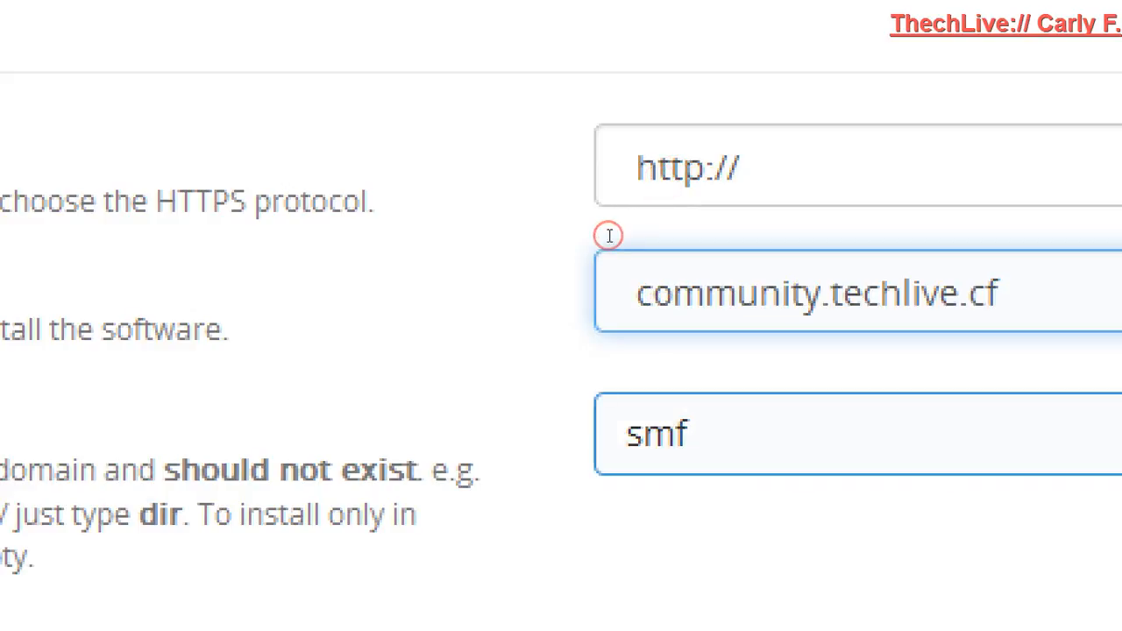
Clear the installation directory so that SMF installs directly in the domain's root
double_click(622, 226)
key("BackSpace")
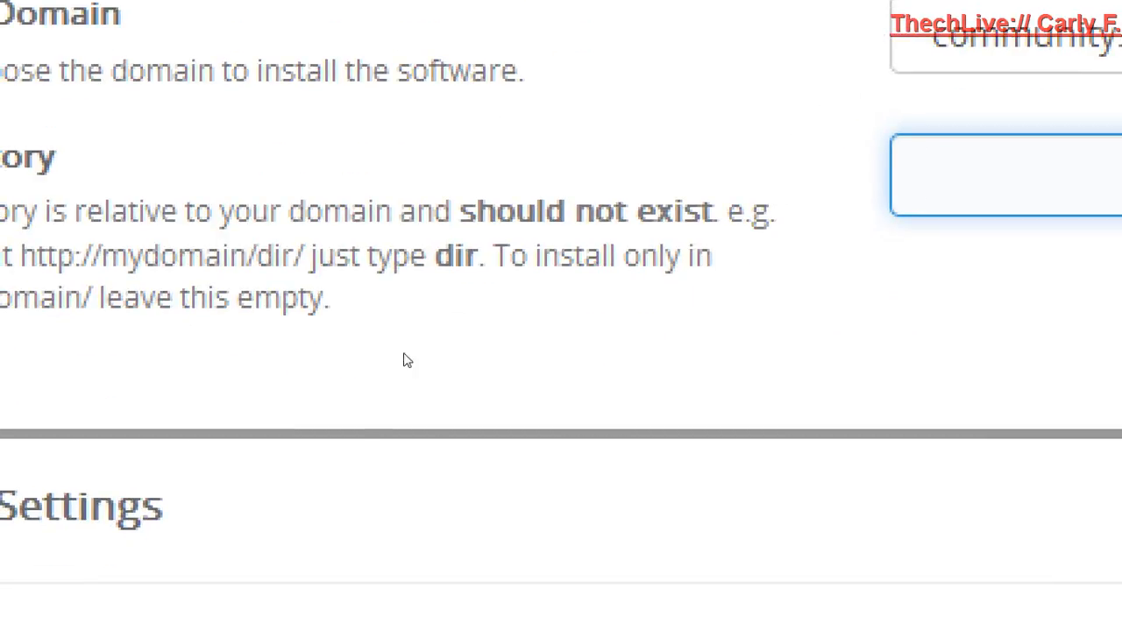
left_click(769, 277)
Set the board name to TechLive Demo Community in the Board Settings
scroll(663, 265, "down", 3)
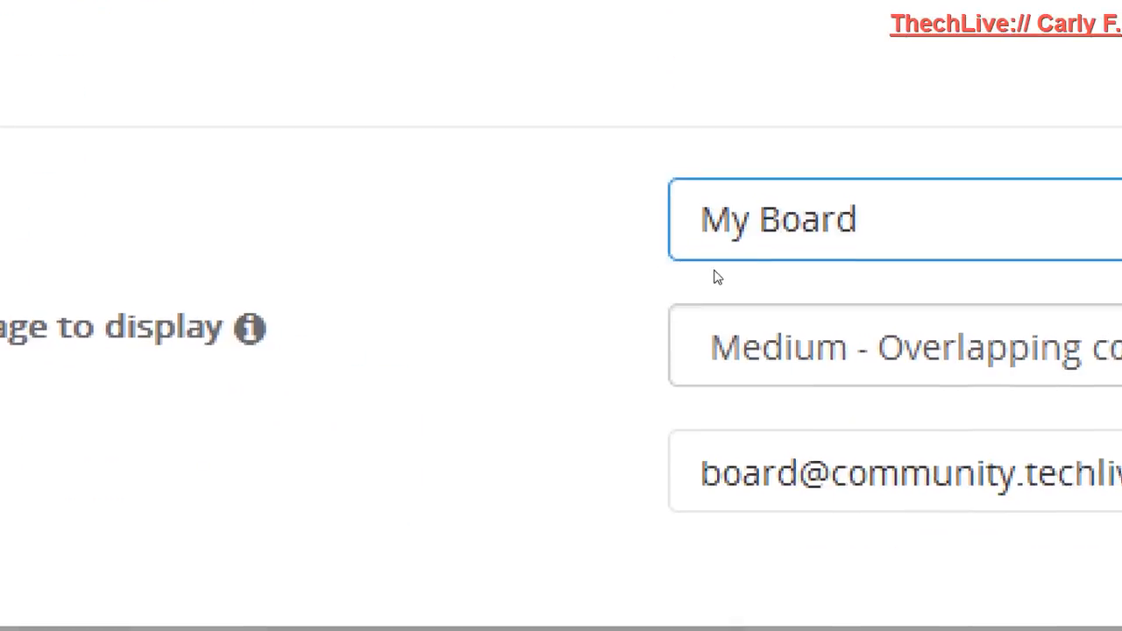
double_click(699, 260)
key("BackSpace")
key("BackSpace")
key("BackSpace")
key("BackSpace")
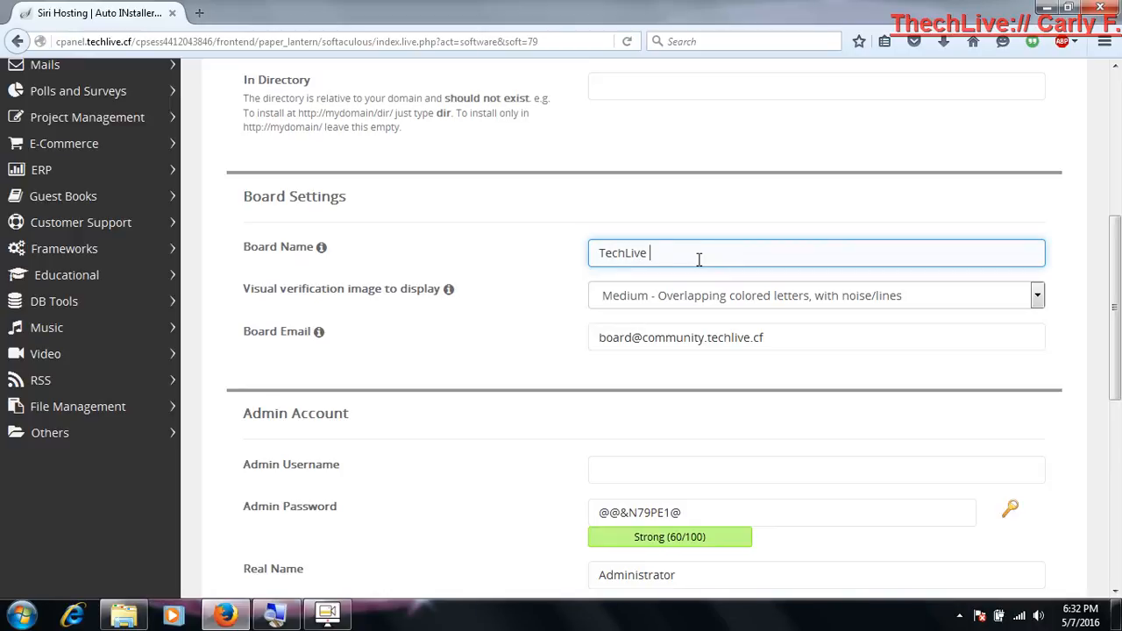
type("mo Community")
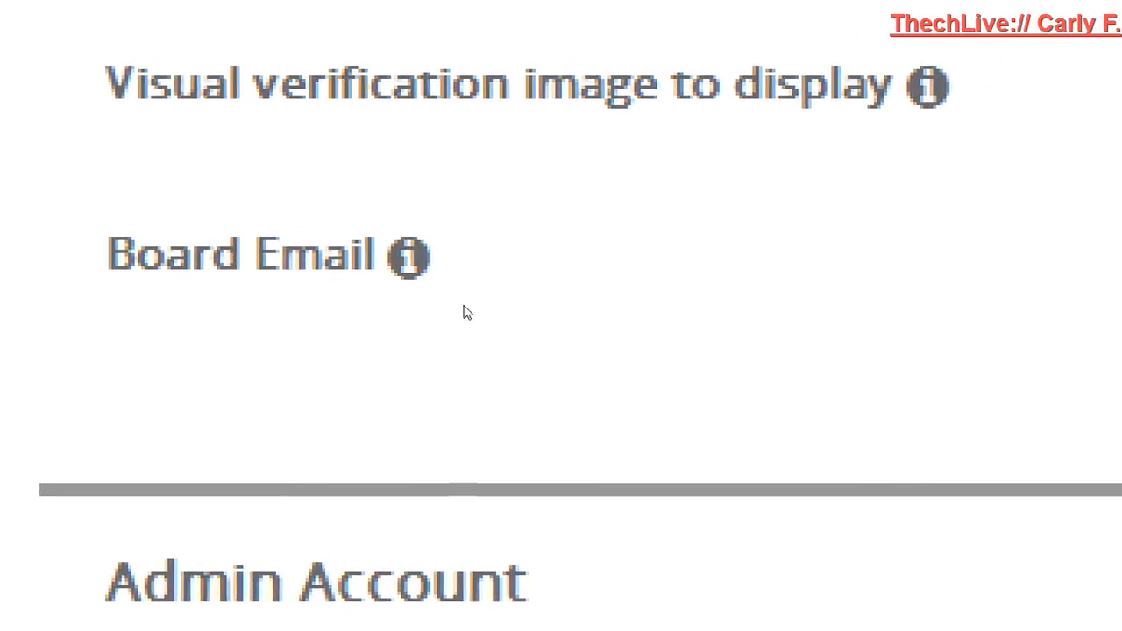
Set the visual verification image to Simple - Overlapping colored letters, no noise
left_click(804, 296)
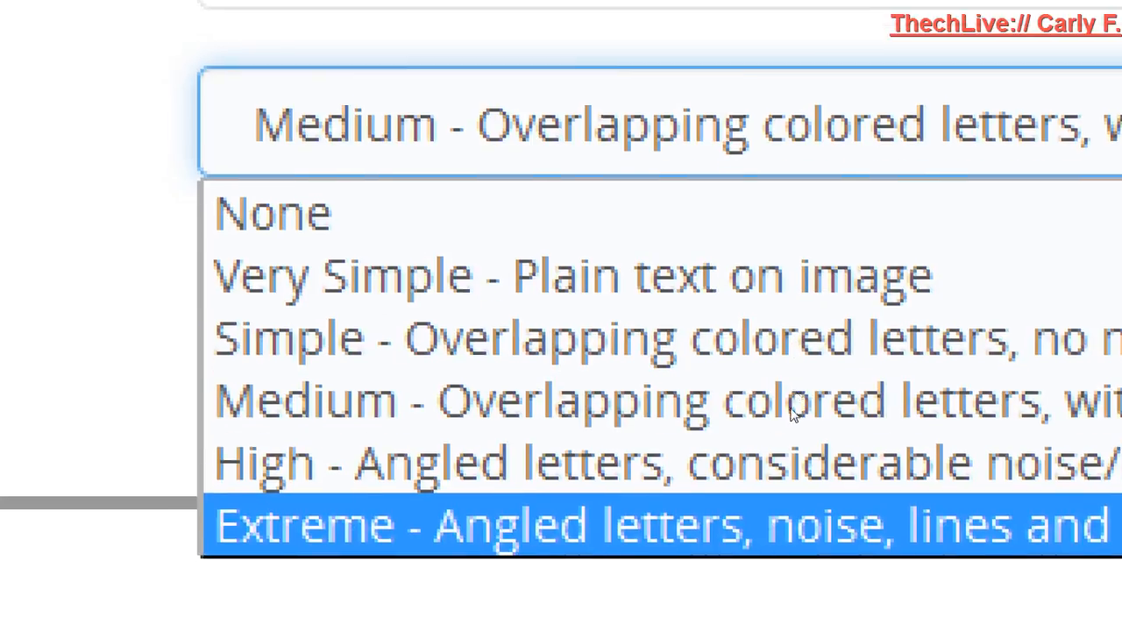
key("Up")
key("Up")
key("Up")
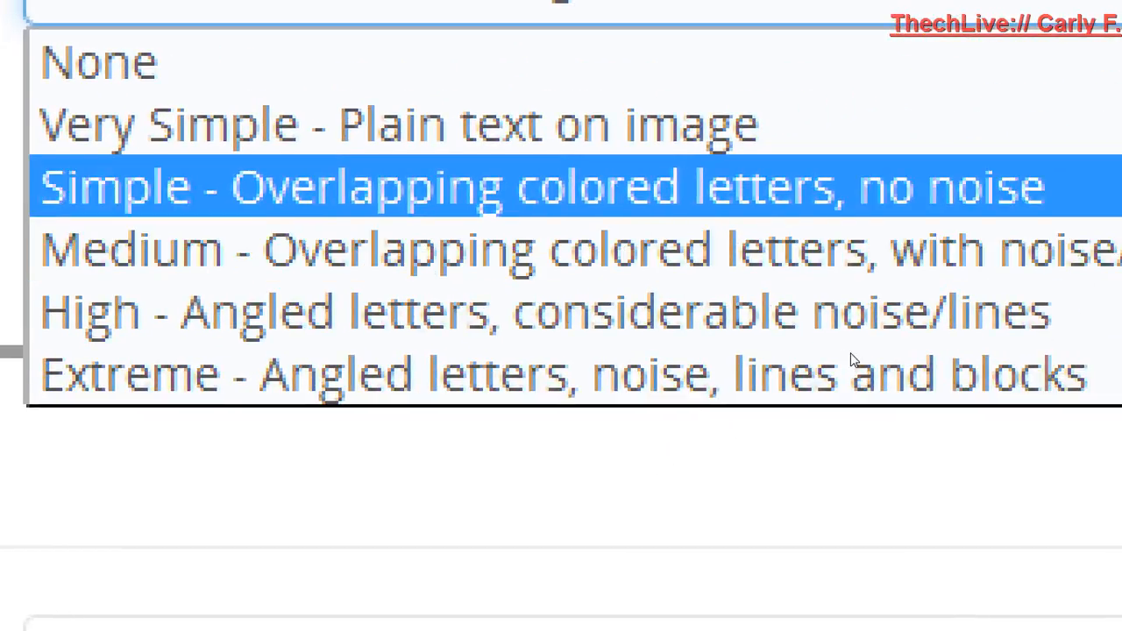
key("Return")
left_click(850, 360)
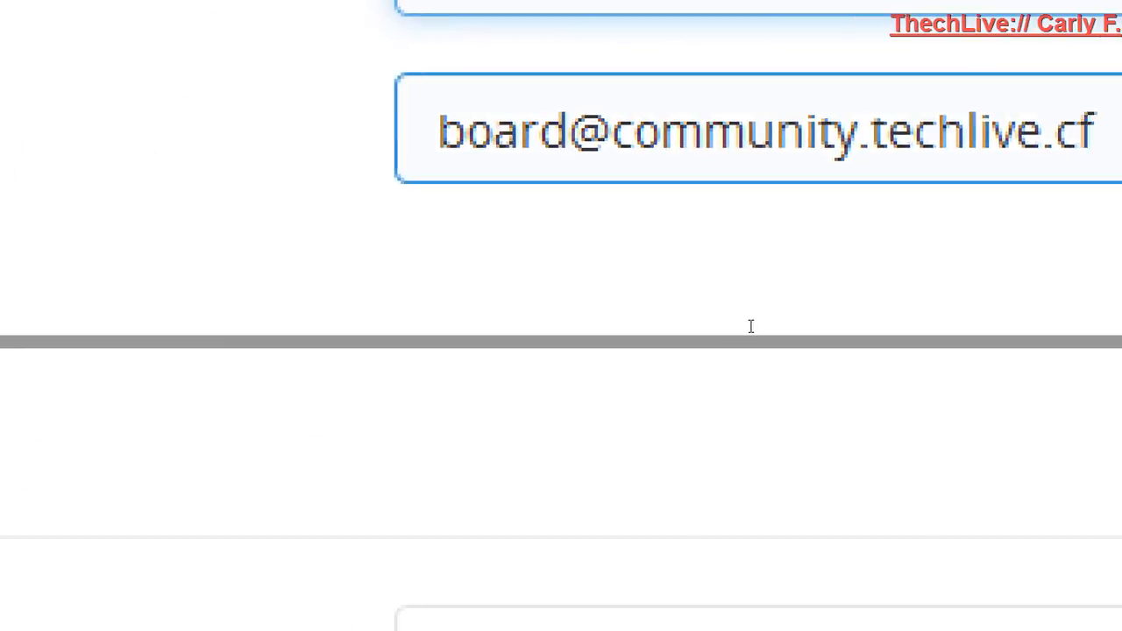
Replace the default board email with the site's web contact e-mail address on the main domain
left_click_drag(793, 331, 492, 349)
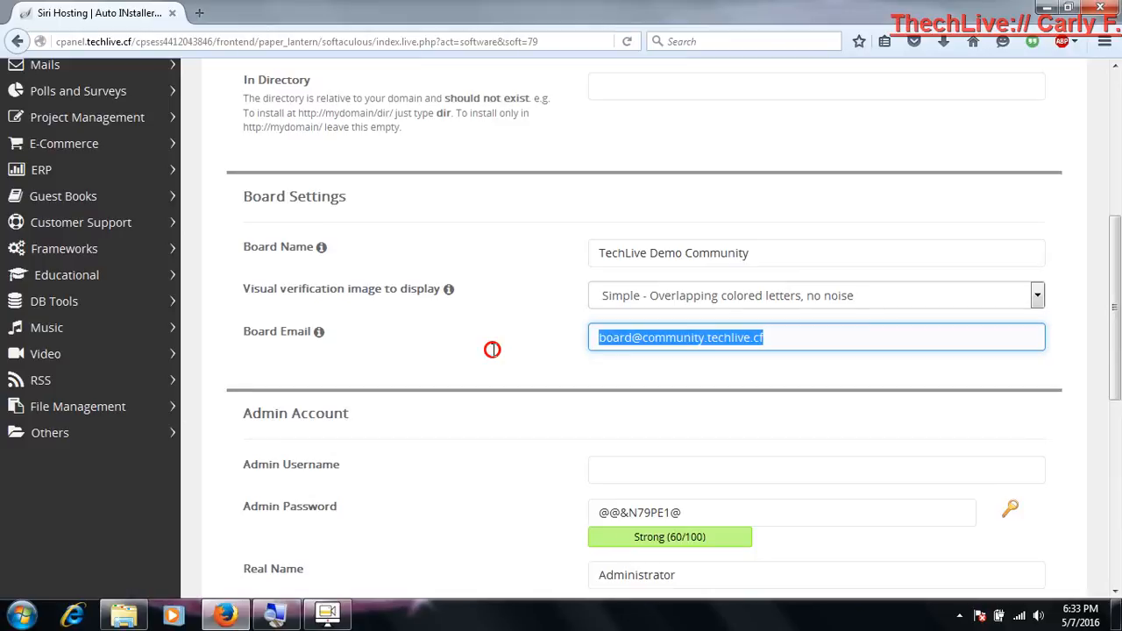
type("web@")
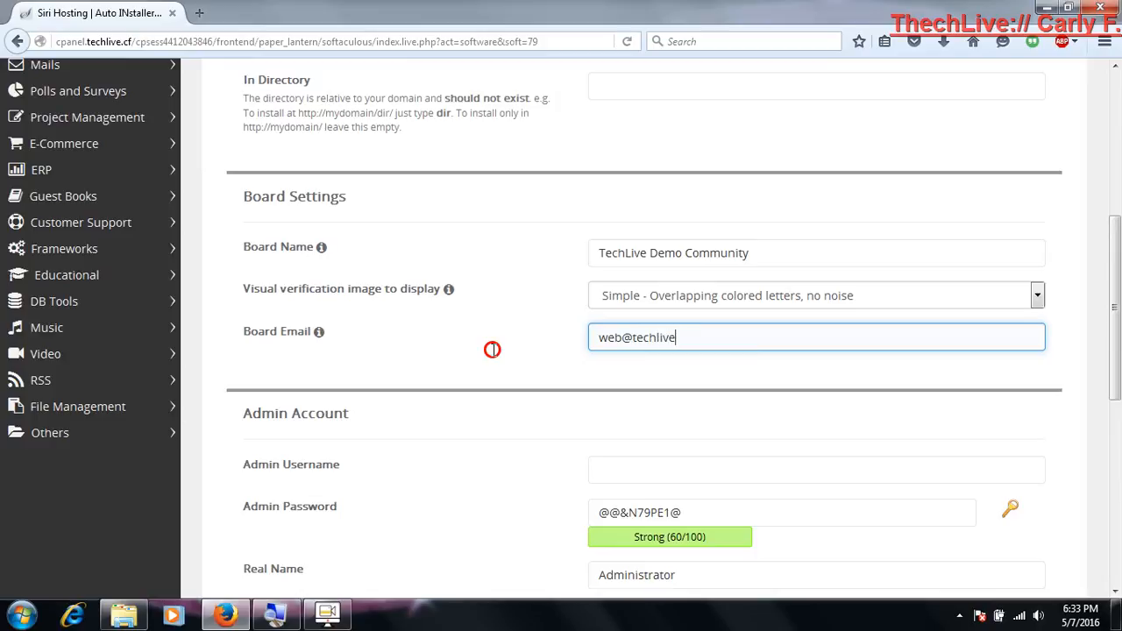
left_click(406, 353)
Set the admin username to admin and replace the generated admin password with the chosen password
scroll(406, 355, "down", 2)
scroll(406, 356, "down", 4)
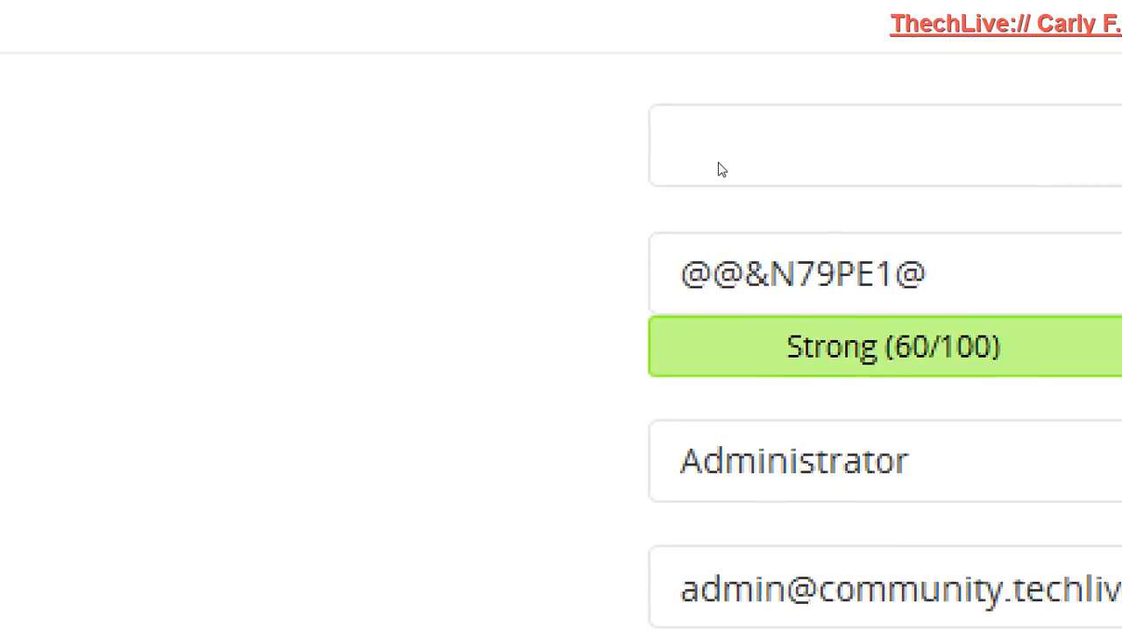
left_click(678, 194)
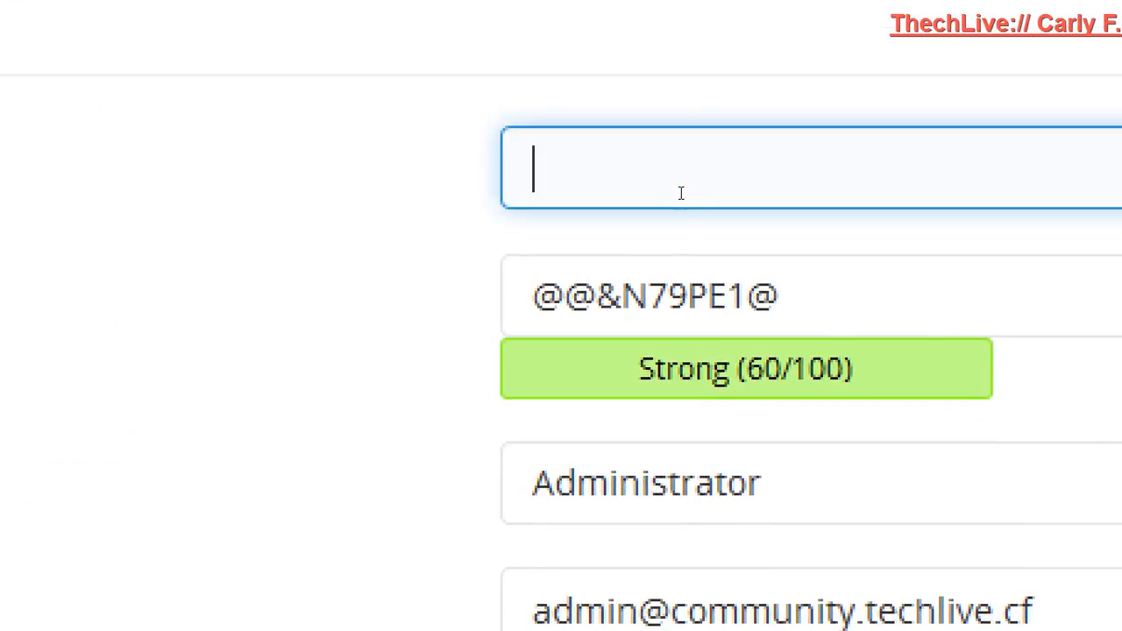
type("admin")
key("Tab")
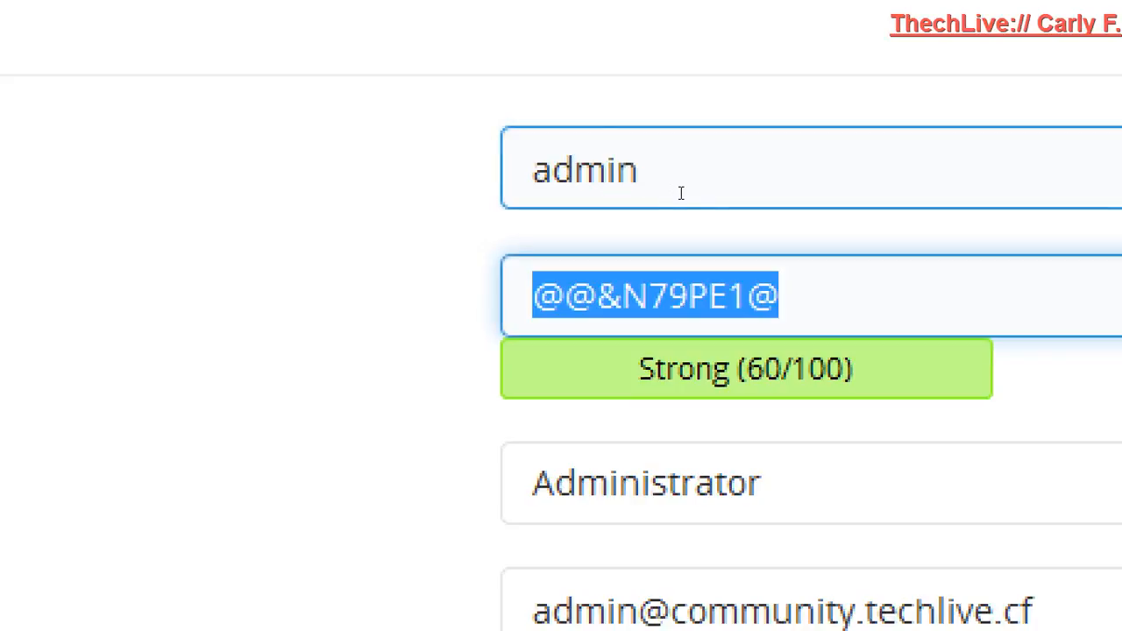
type("DemoDemo")
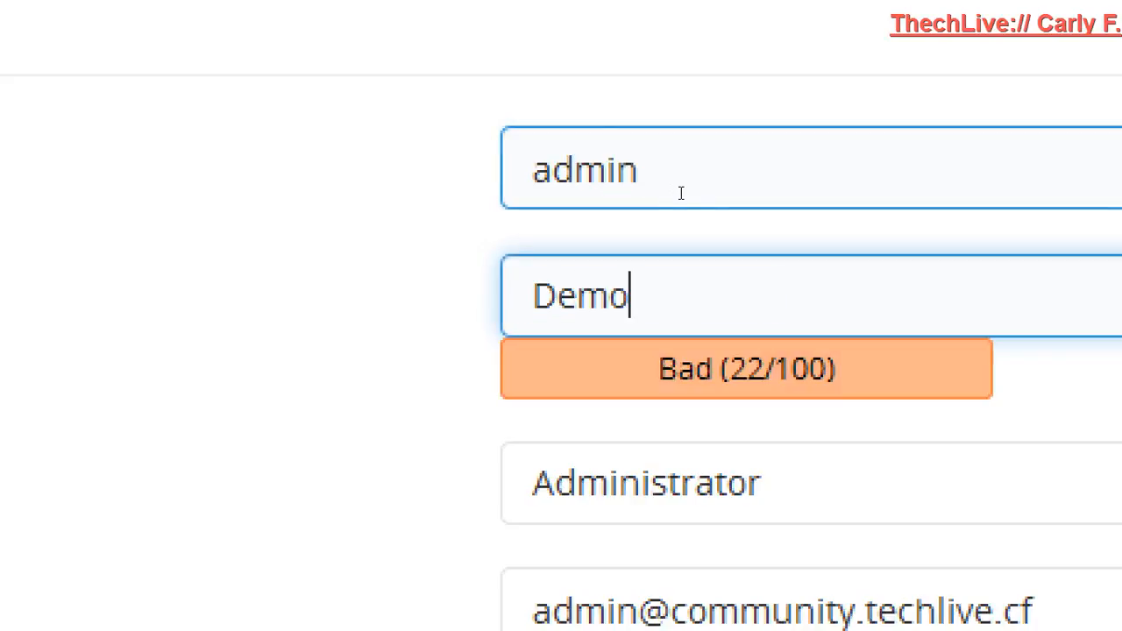
type("123")
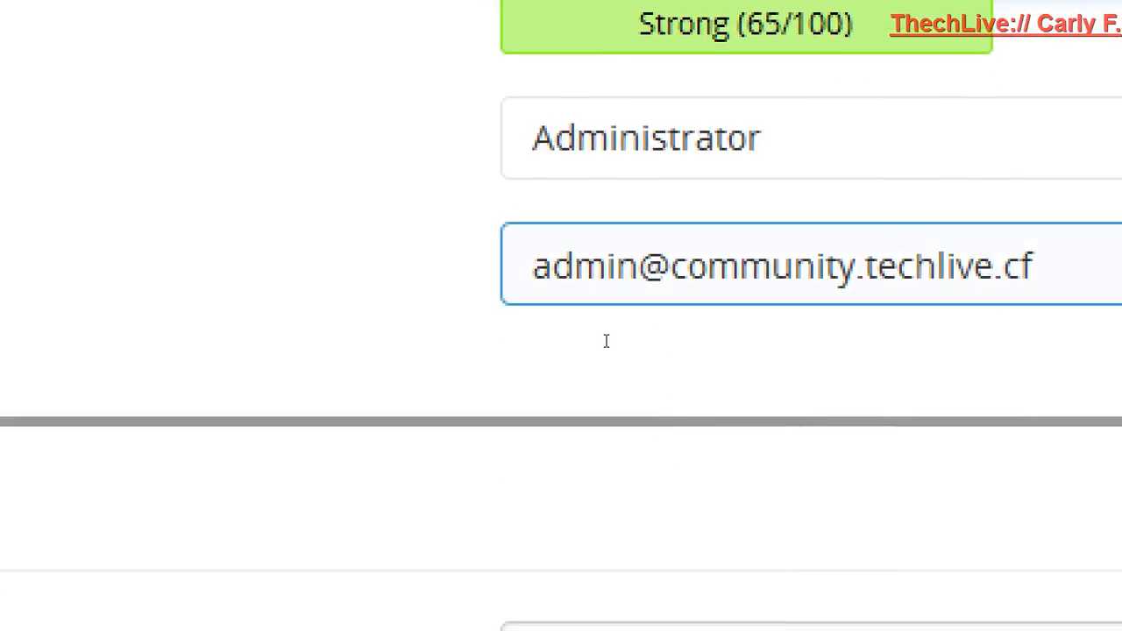
Change the admin email to the same web contact address as the board email and review the software setup and board settings
double_click(665, 338)
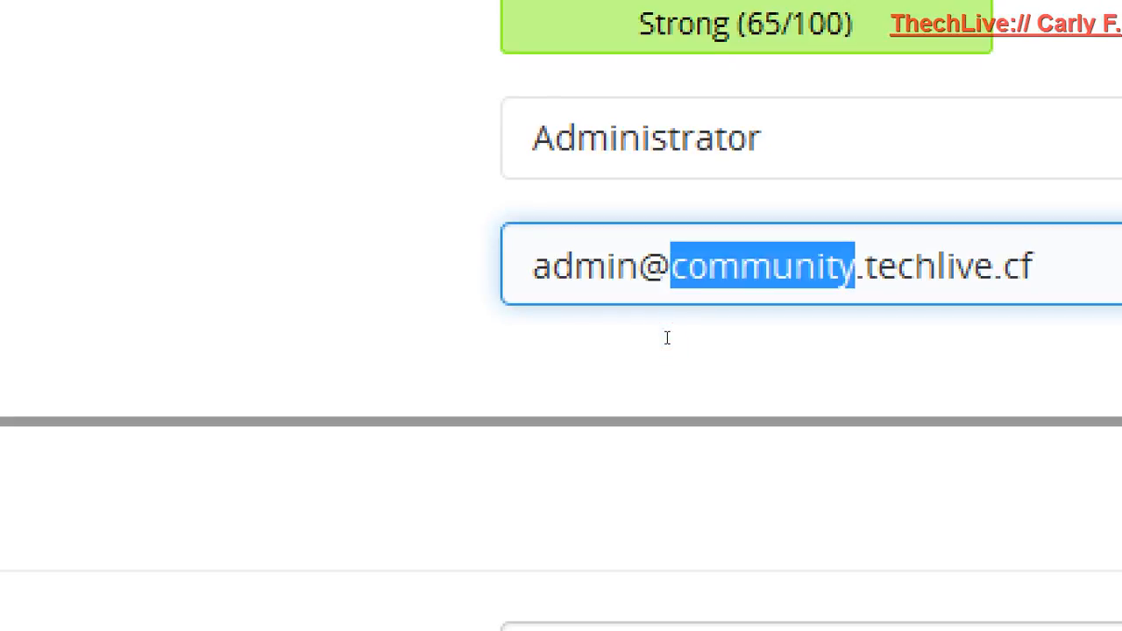
key("BackSpace")
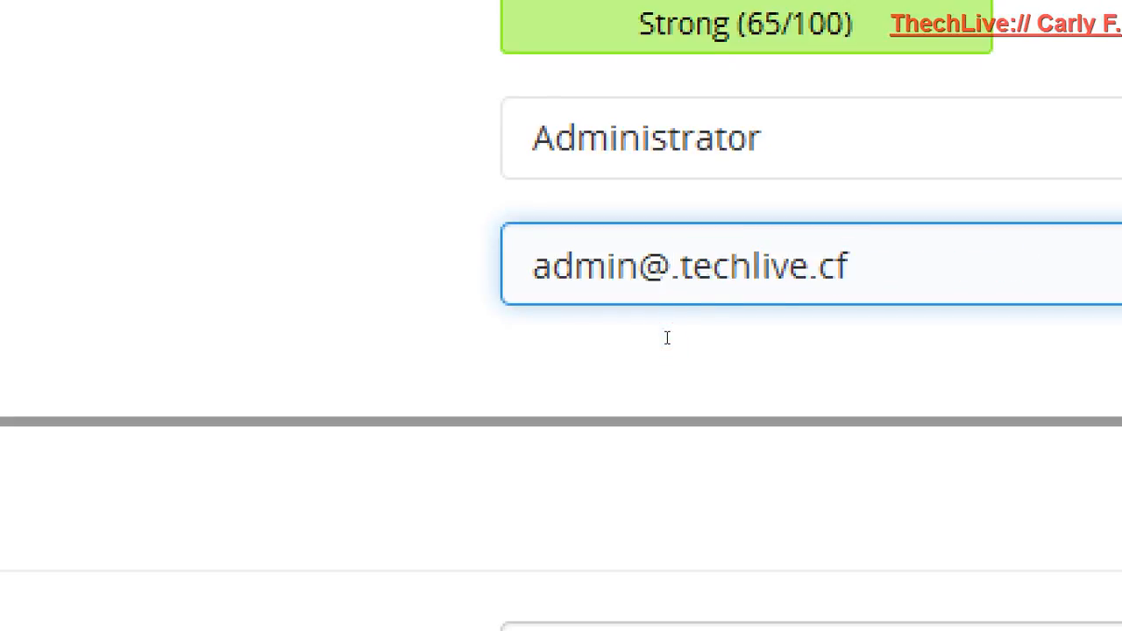
key("Delete")
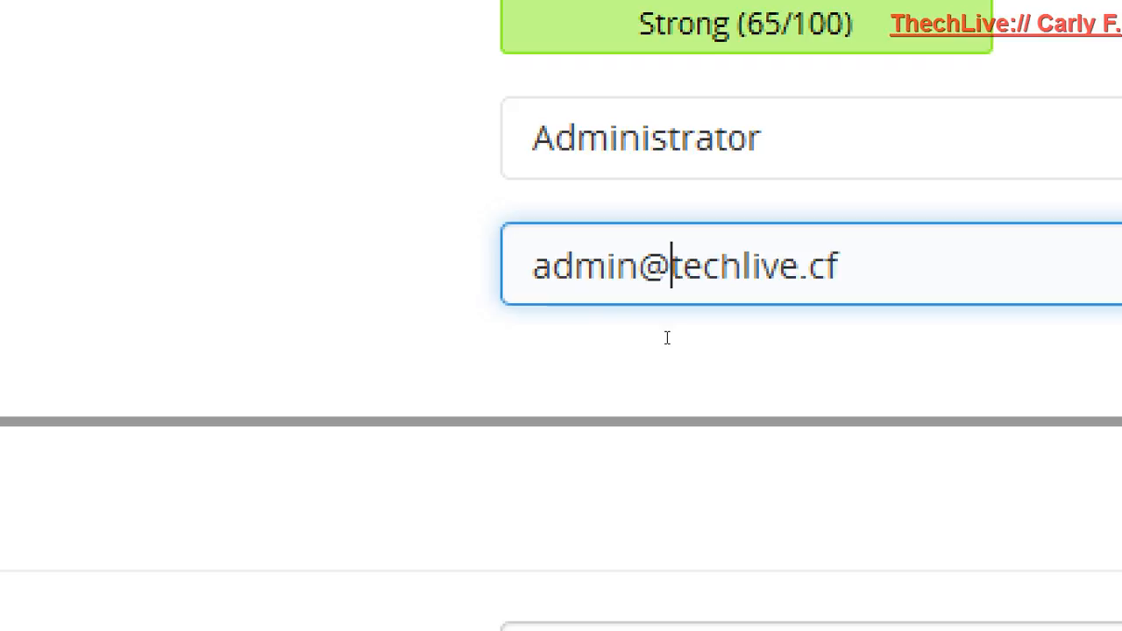
double_click(595, 338)
triple_click(596, 338)
left_click(595, 338)
double_click(595, 338)
type("web")
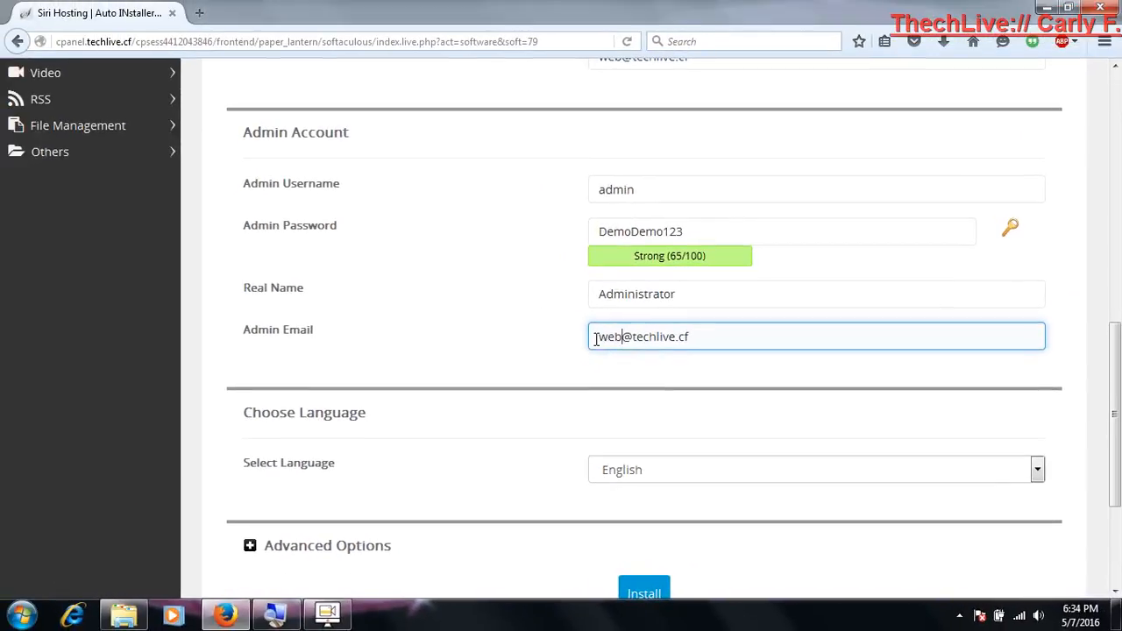
left_click(594, 319)
scroll(595, 322, "up", 2)
scroll(595, 324, "up", 10)
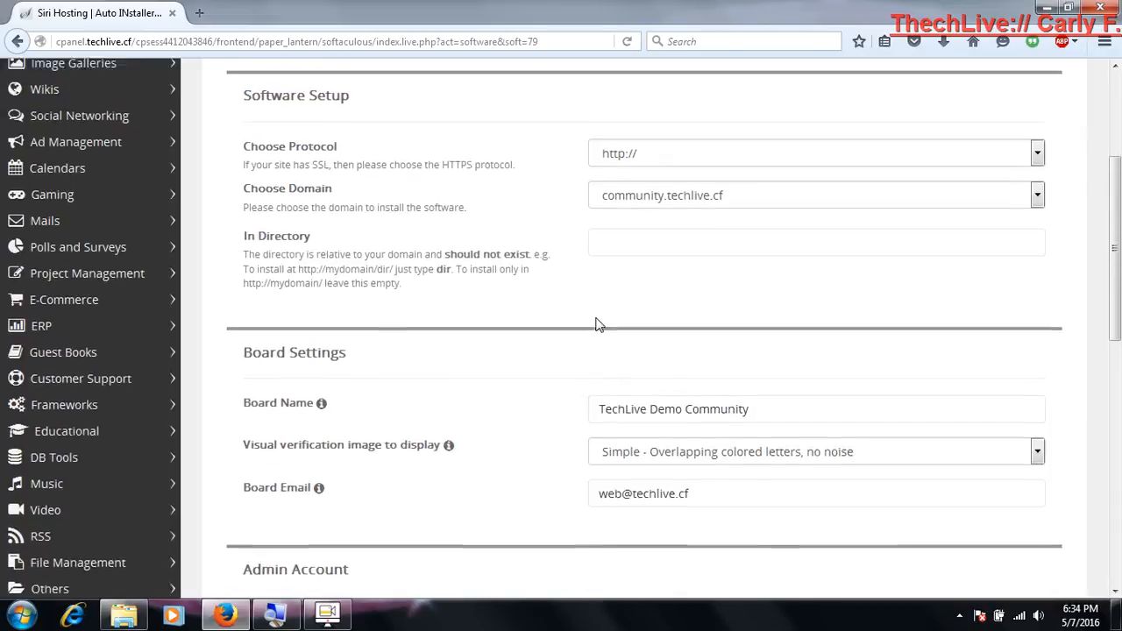
scroll(595, 325, "down", 8)
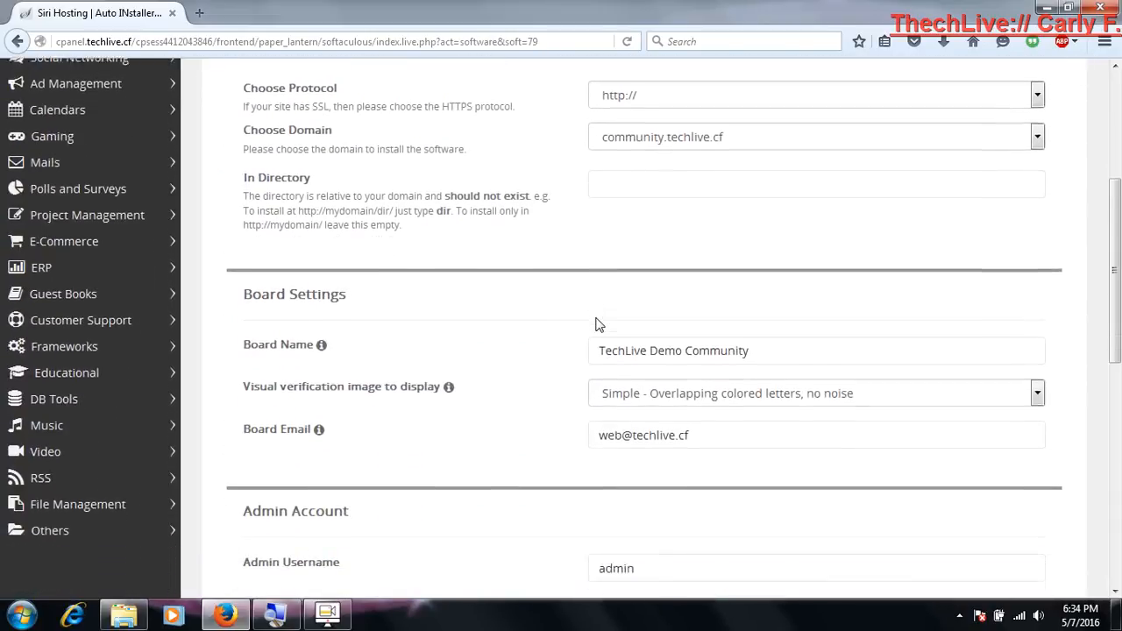
Install SMF with the configured settings and open the new forum at community.techlive.cf in a new browser tab
scroll(595, 325, "down", 5)
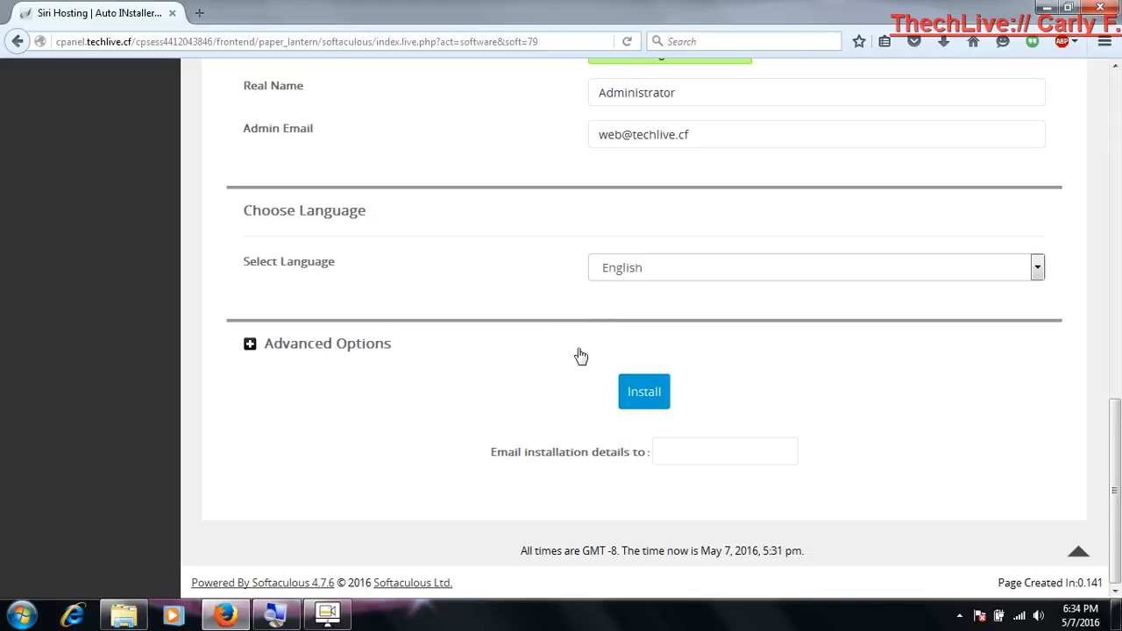
left_click(637, 398)
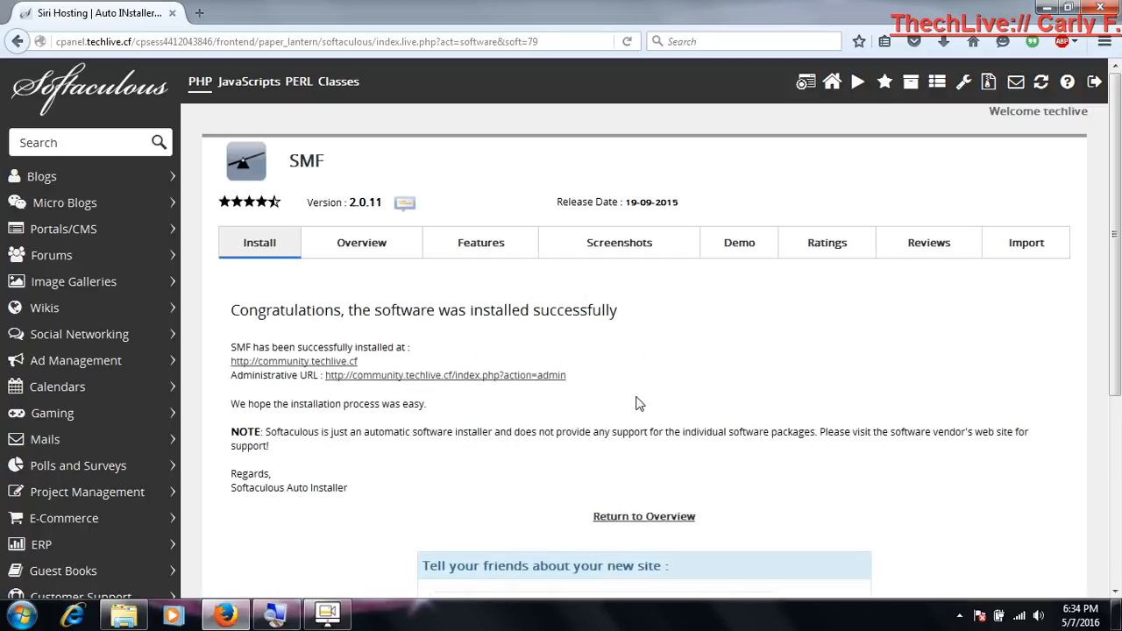
key("ctrl+t")
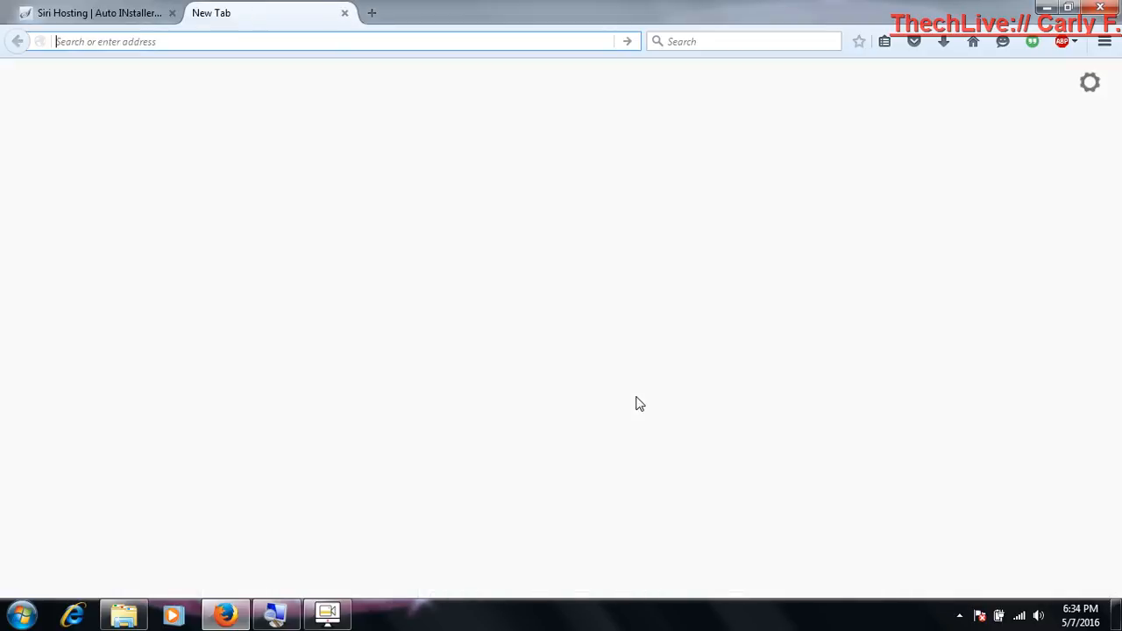
type("community.techlive.cf")
key("Return")
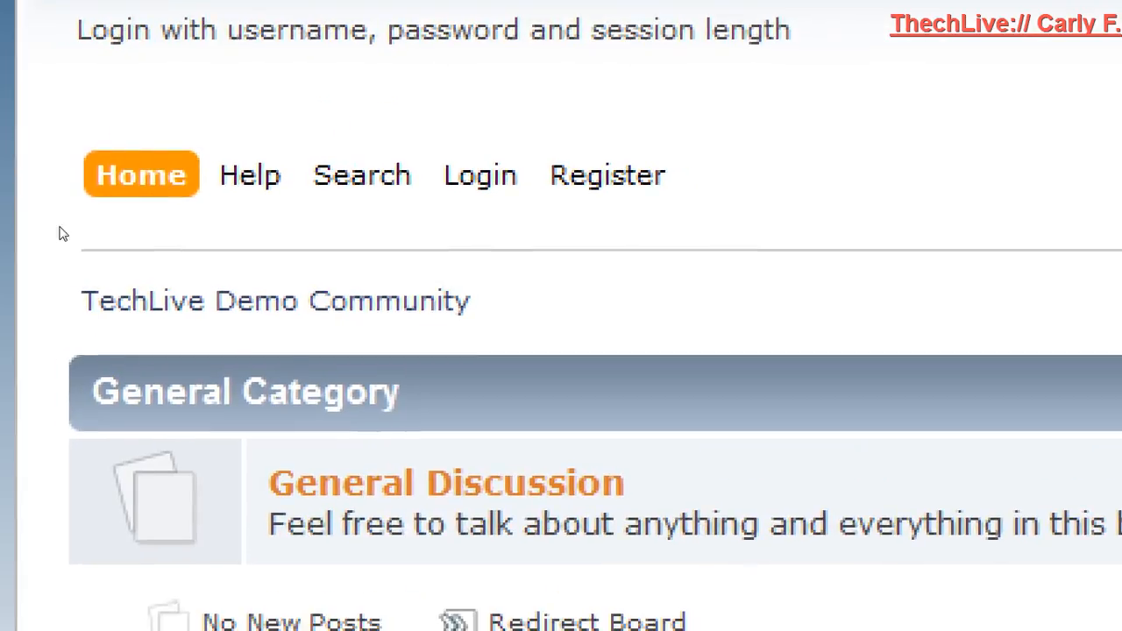
Log in to the forum as admin with the admin password and dismiss the browser's offer to remember the login
left_click(569, 22)
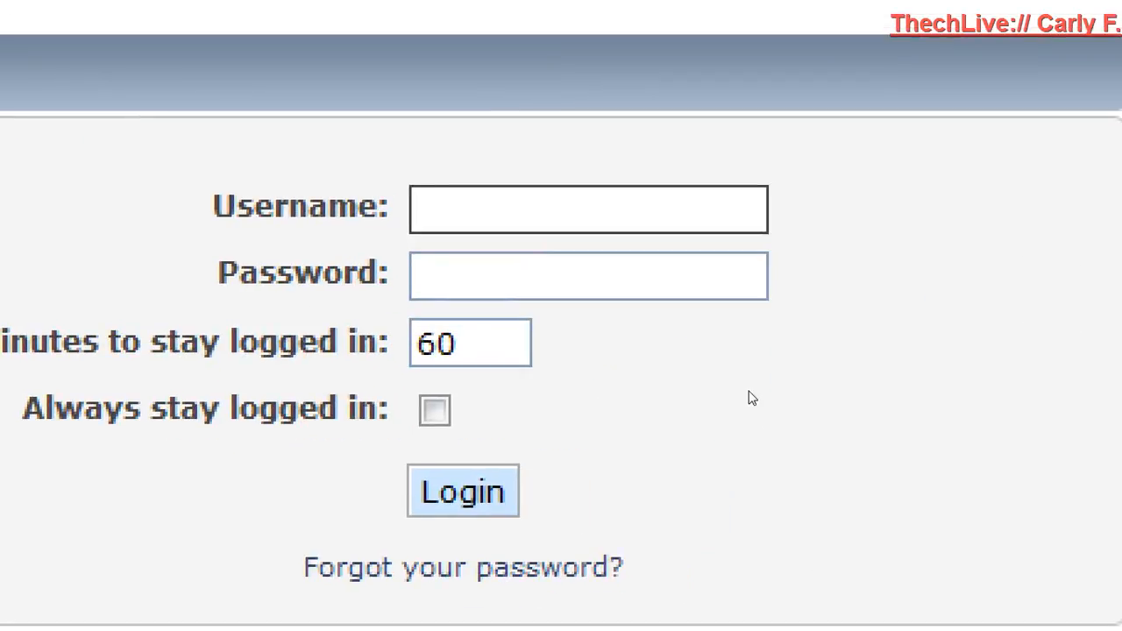
type("admin")
key("Tab")
type("12345678")
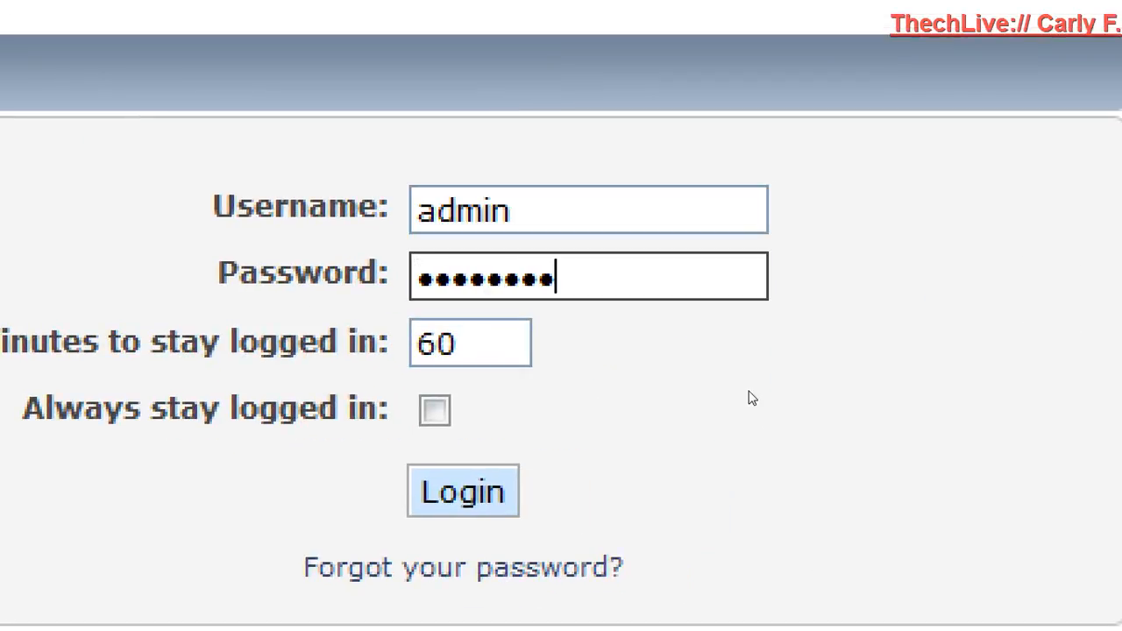
type("901")
key("BackSpace")
key("BackSpace")
key("BackSpace")
key("BackSpace")
key("BackSpace")
key("BackSpace")
key("BackSpace")
key("BackSpace")
key("BackSpace")
key("BackSpace")
key("BackSpace")
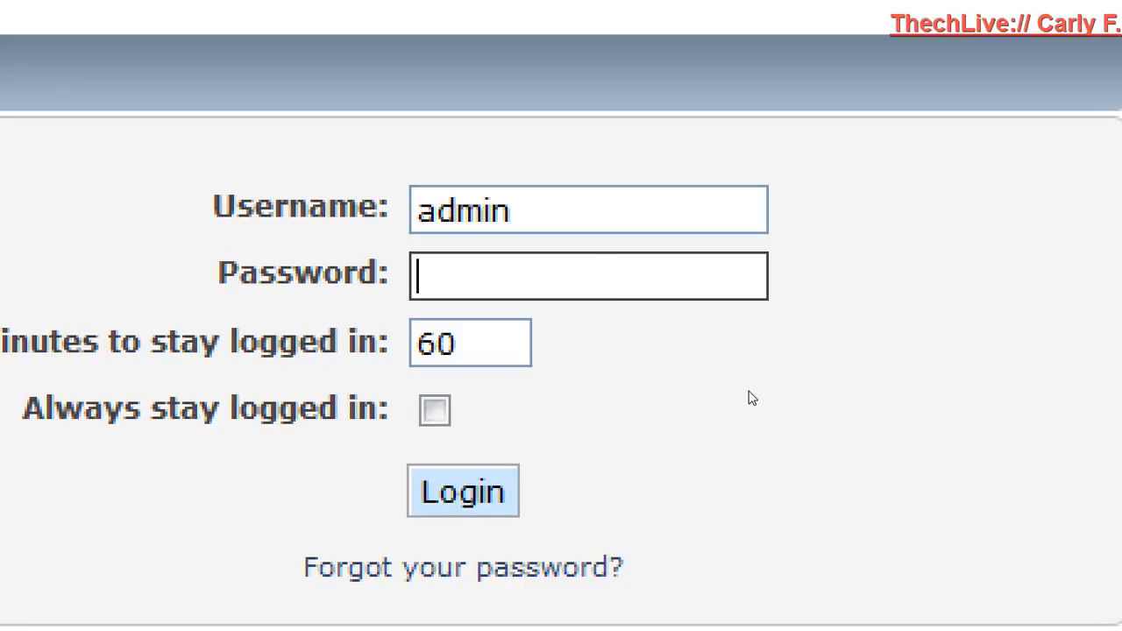
key("Return")
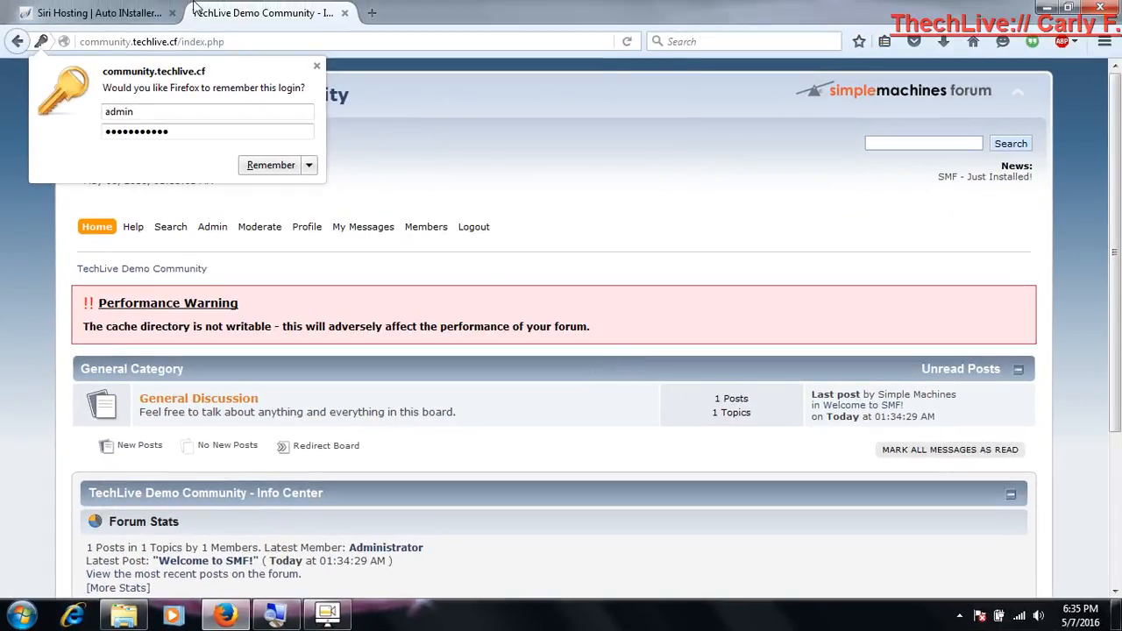
left_click(317, 66)
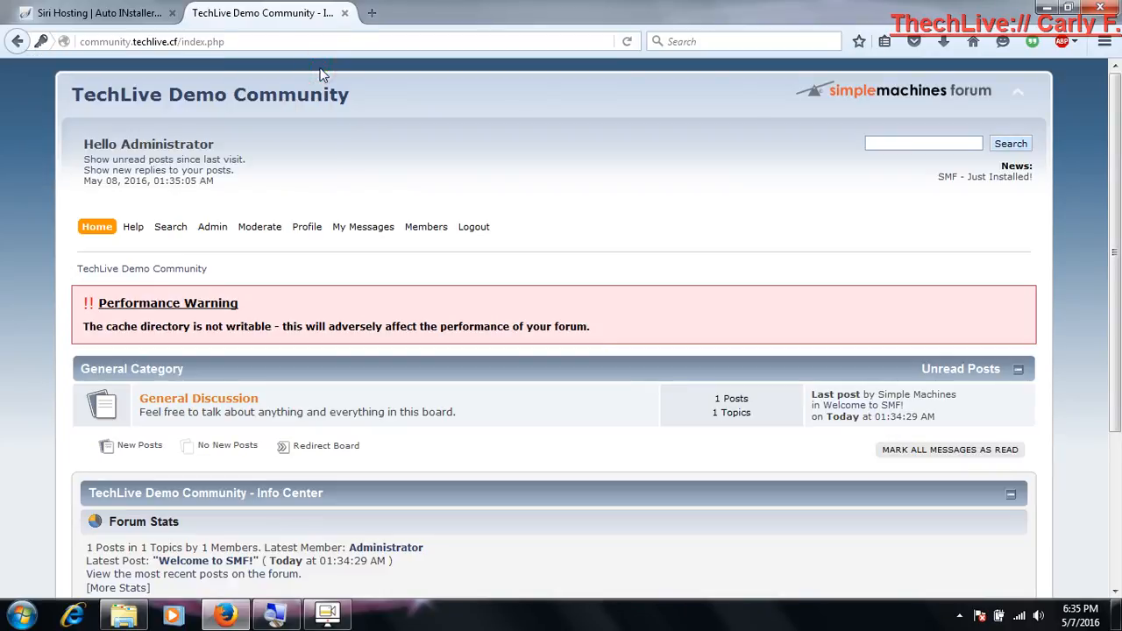
Close the forum's browser tab and return from Softaculous to the cPanel main page
left_click(344, 12)
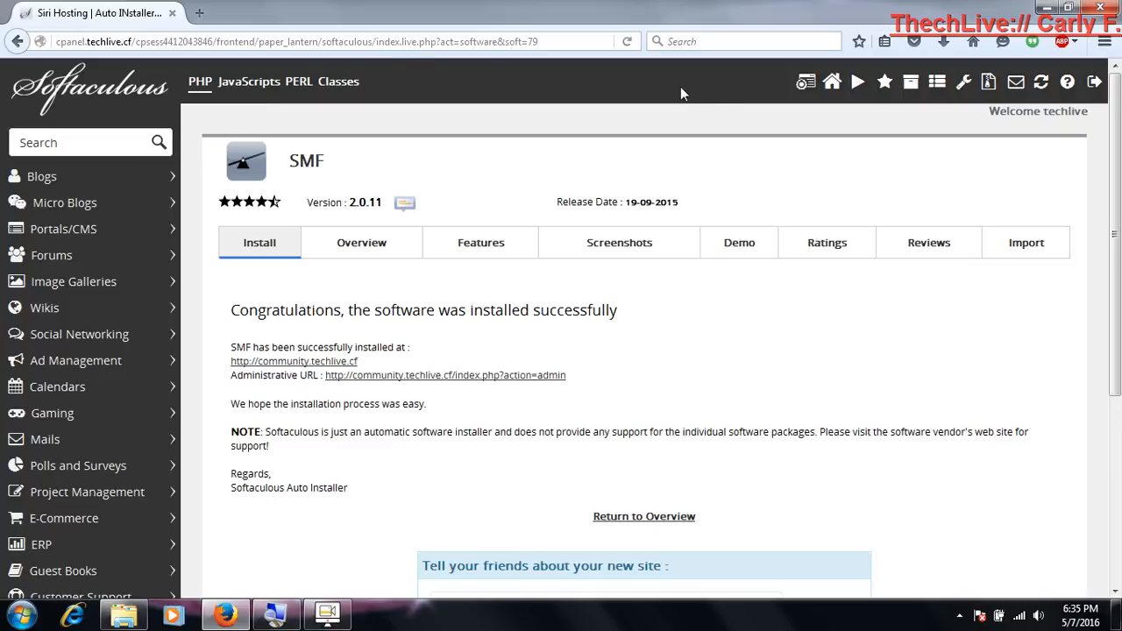
left_click(802, 85)
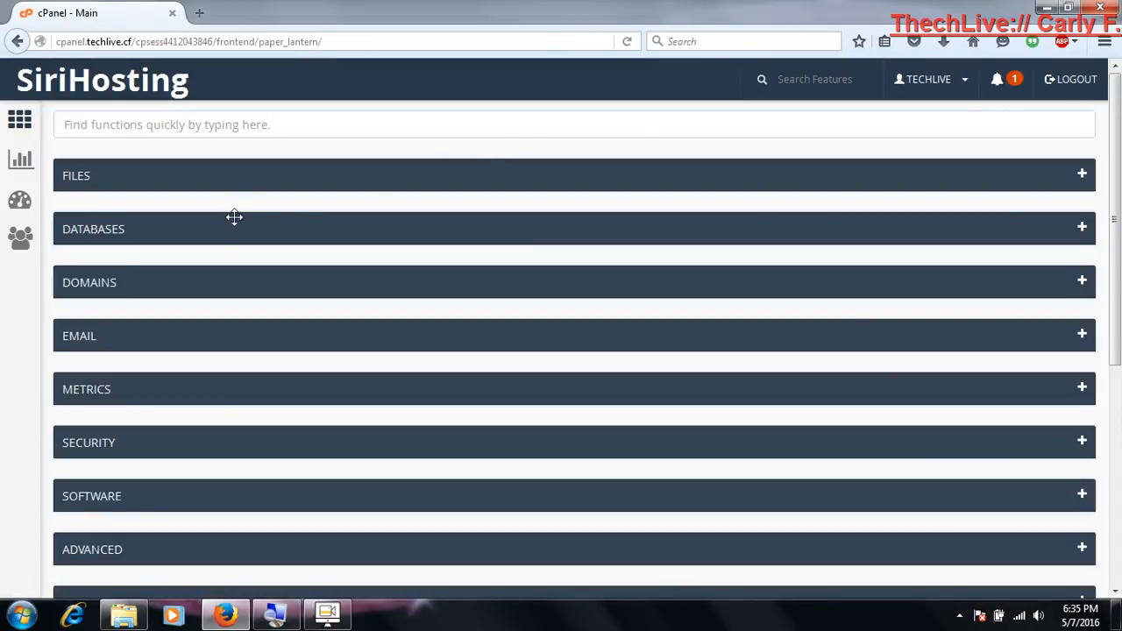
Collapse the SiriHosting Easy Install! section of the cPanel main page
scroll(234, 217, "down", 5)
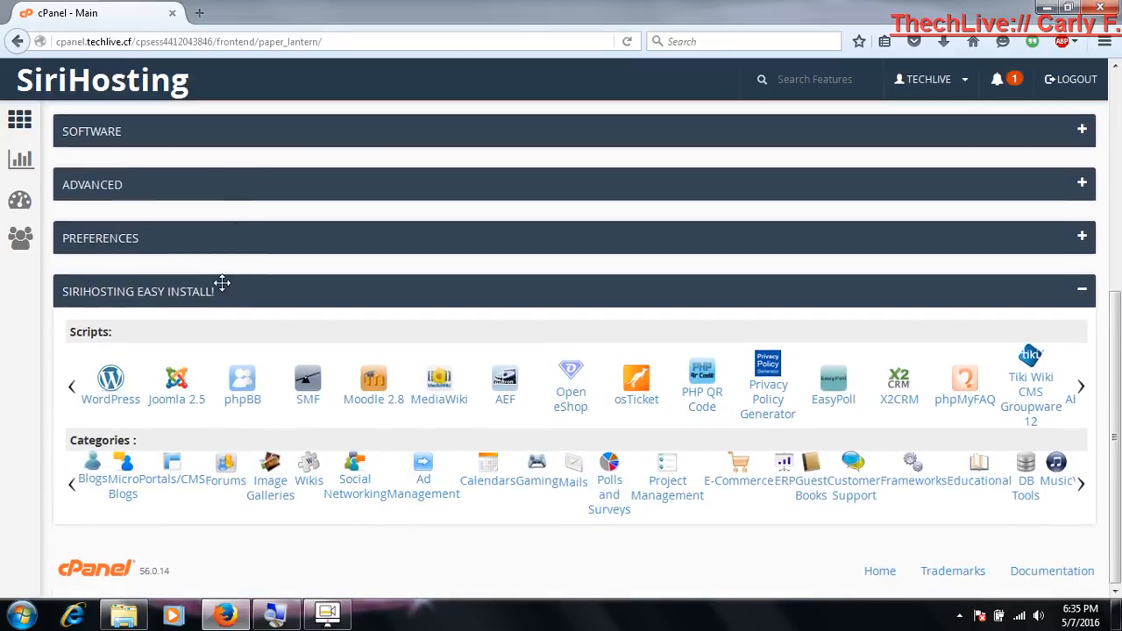
left_click(220, 282)
scroll(221, 282, "up", 2)
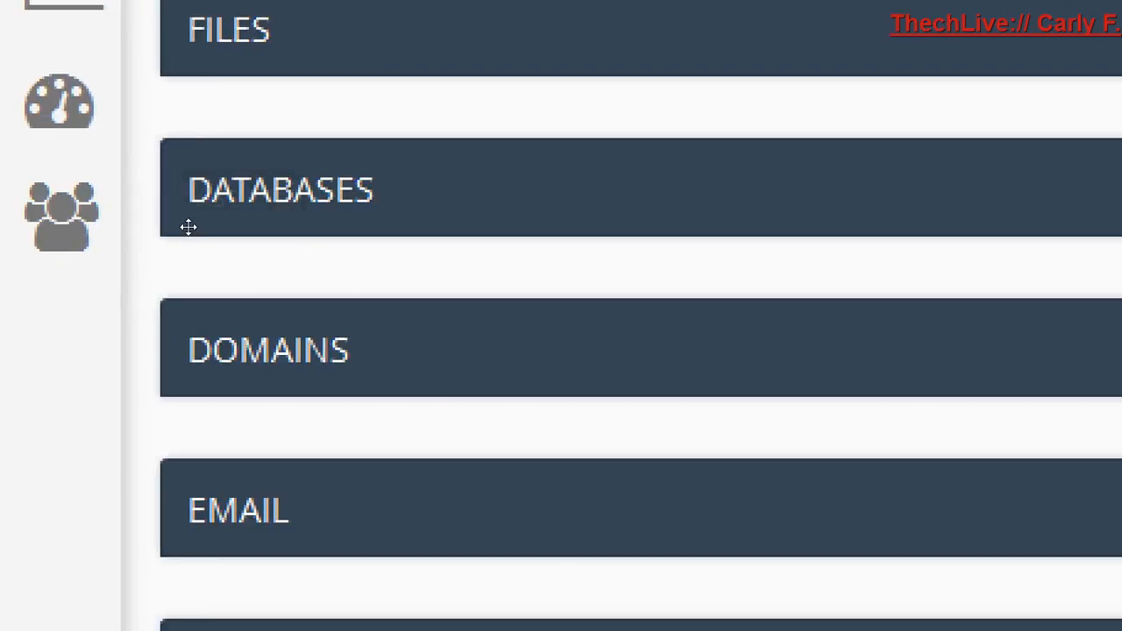
Open phpMyAdmin from the Databases section and examine the tables of the techlive_smf192 database
left_click(186, 226)
left_click(144, 290)
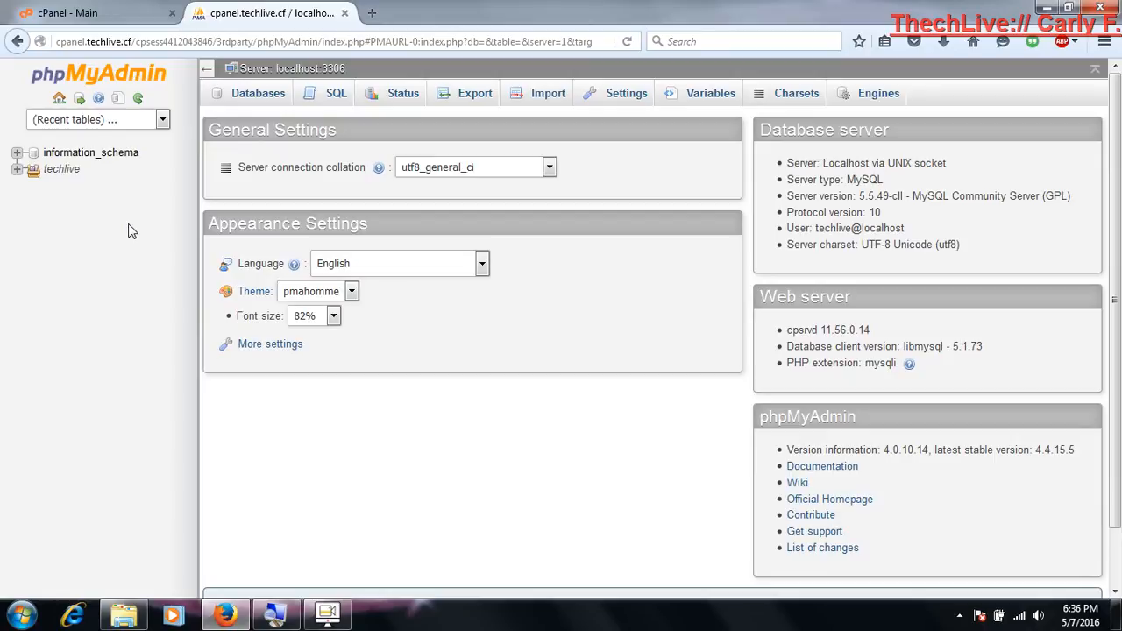
left_click(16, 171)
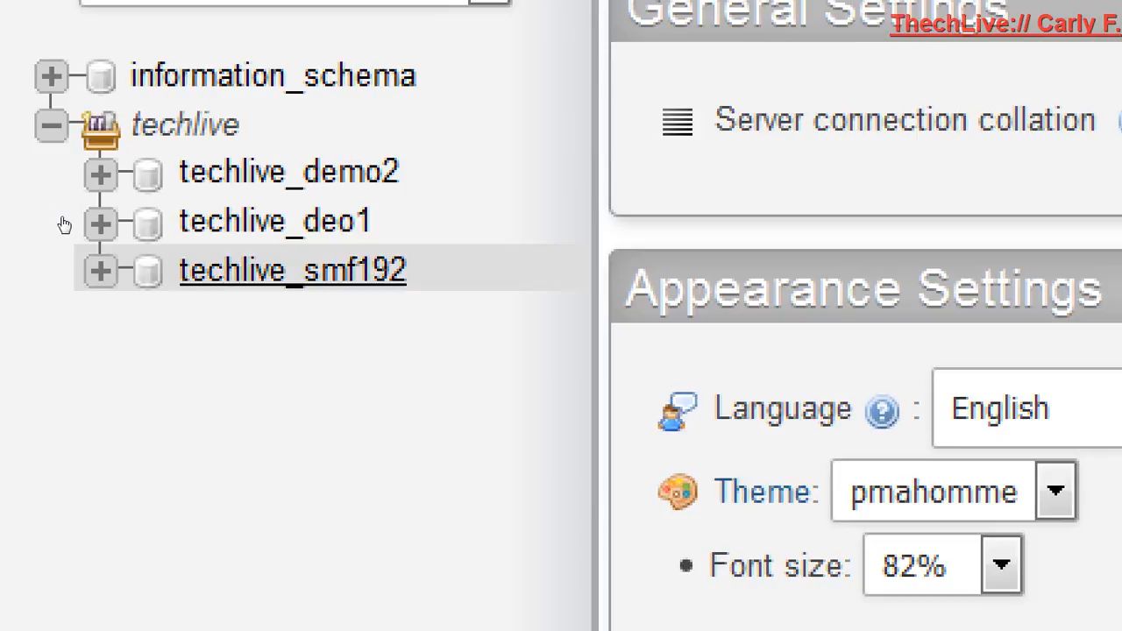
left_click(31, 218)
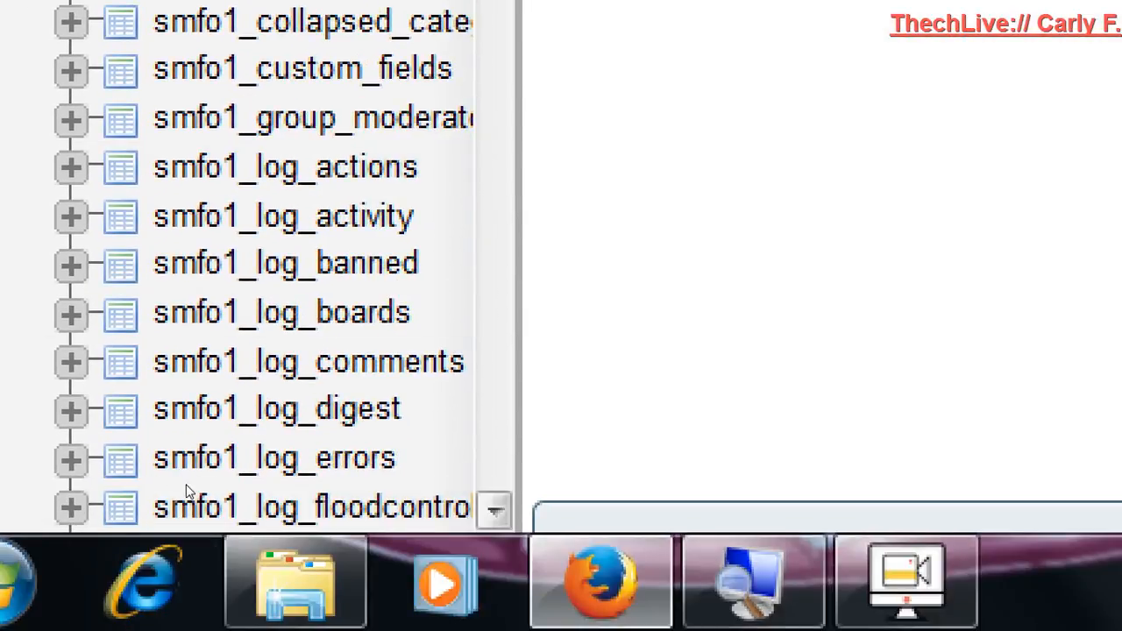
scroll(191, 489, "down", 12)
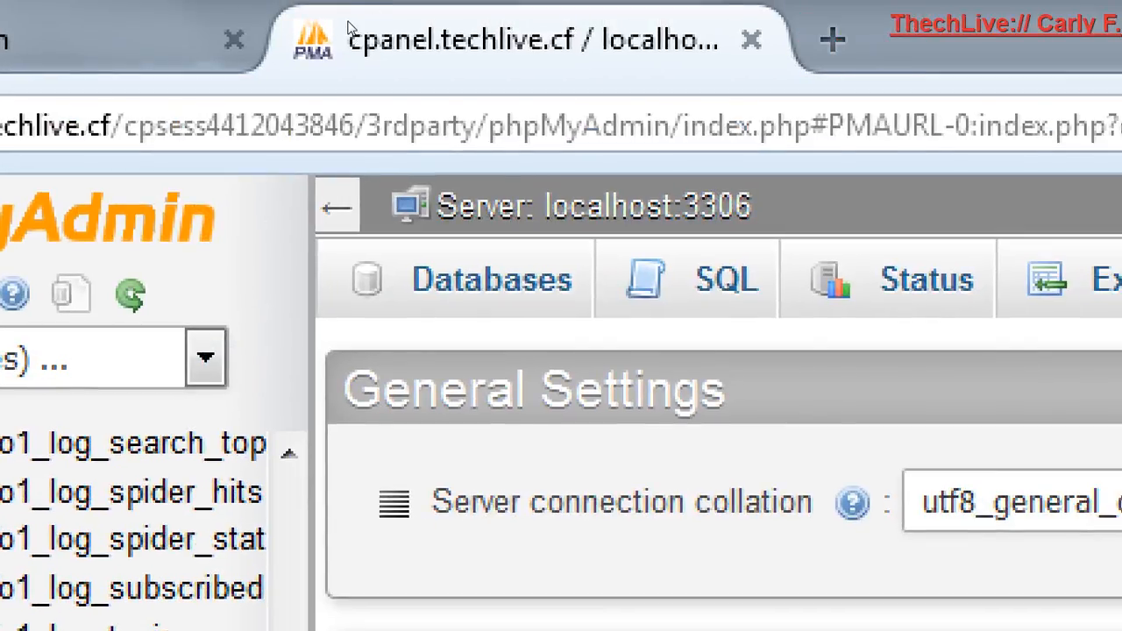
Close the phpMyAdmin browser tab and expand the Advanced section of the cPanel main page
middle_click(349, 20)
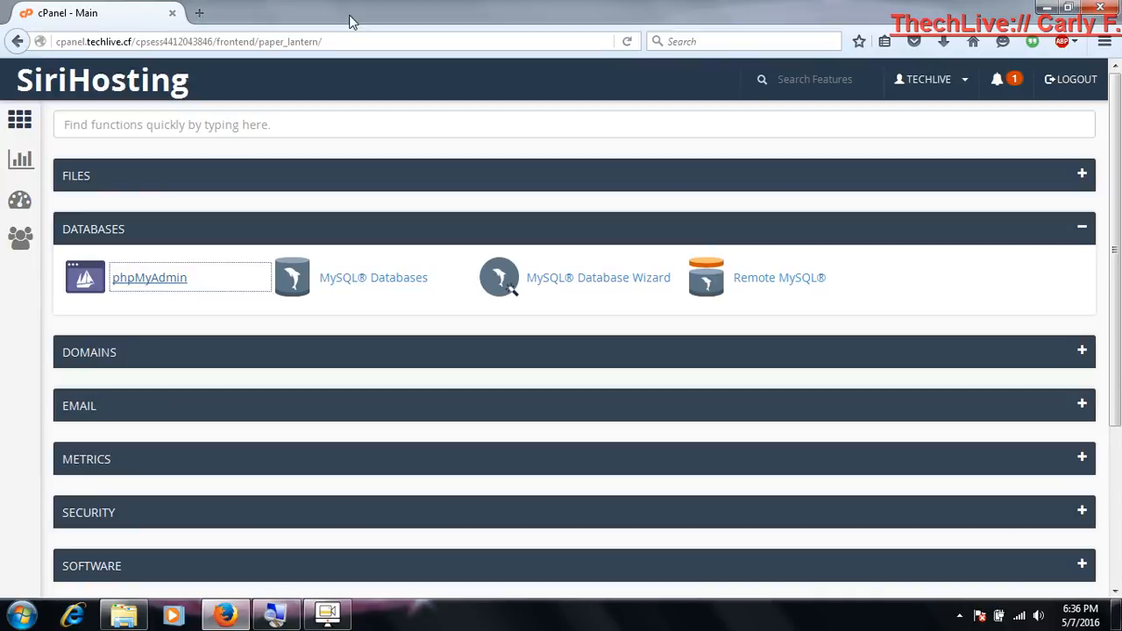
key("Down")
key("Down")
key("Down")
key("Down")
key("Down")
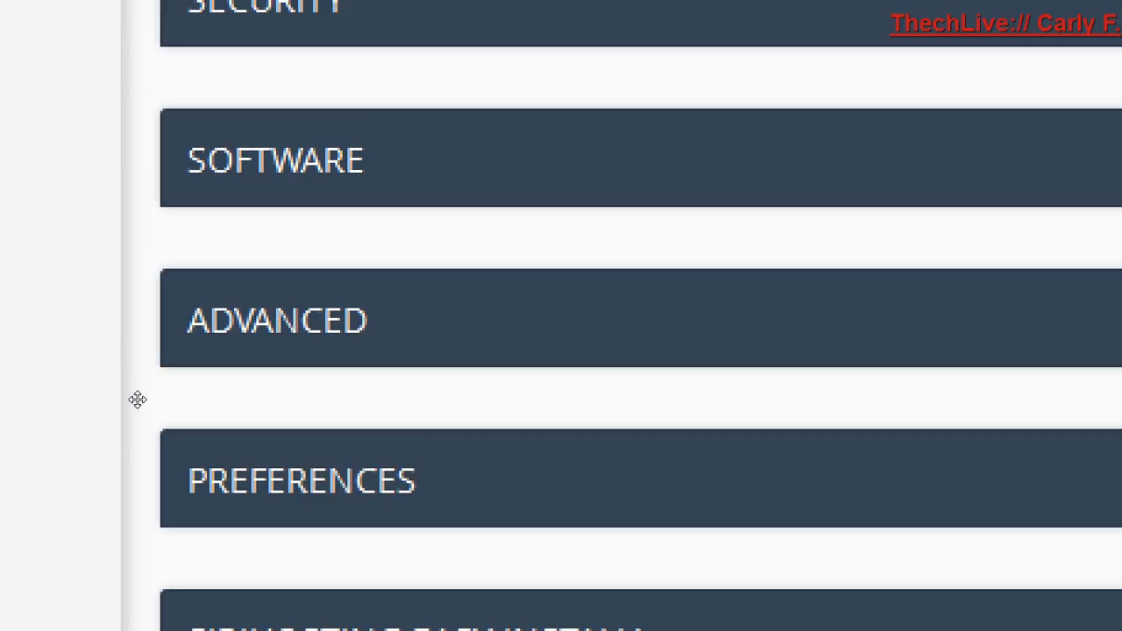
left_click(141, 405)
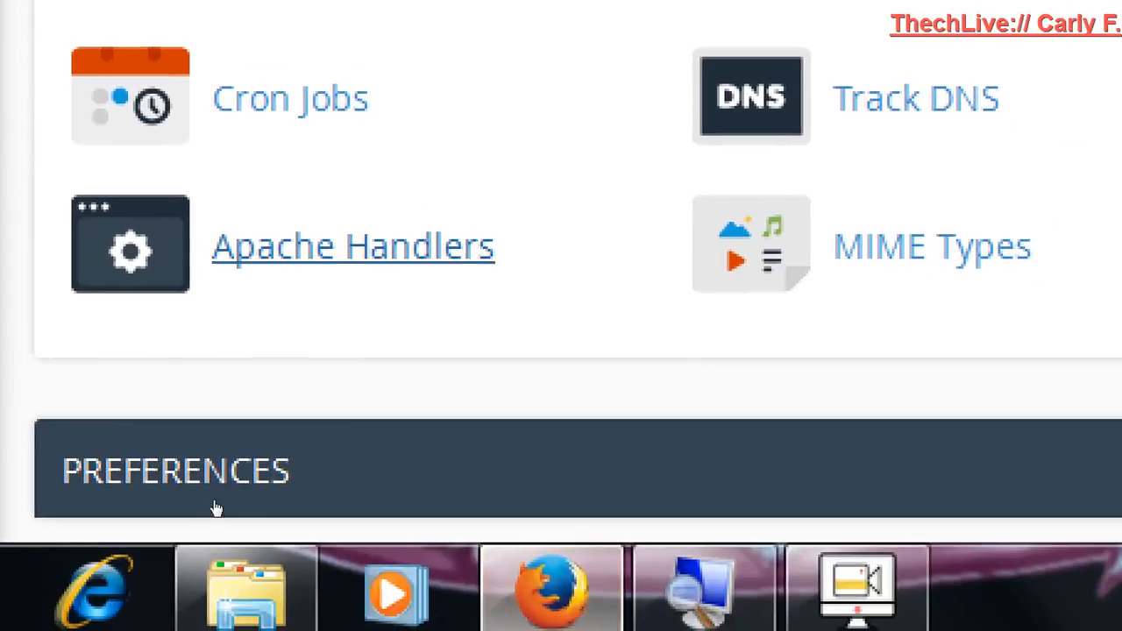